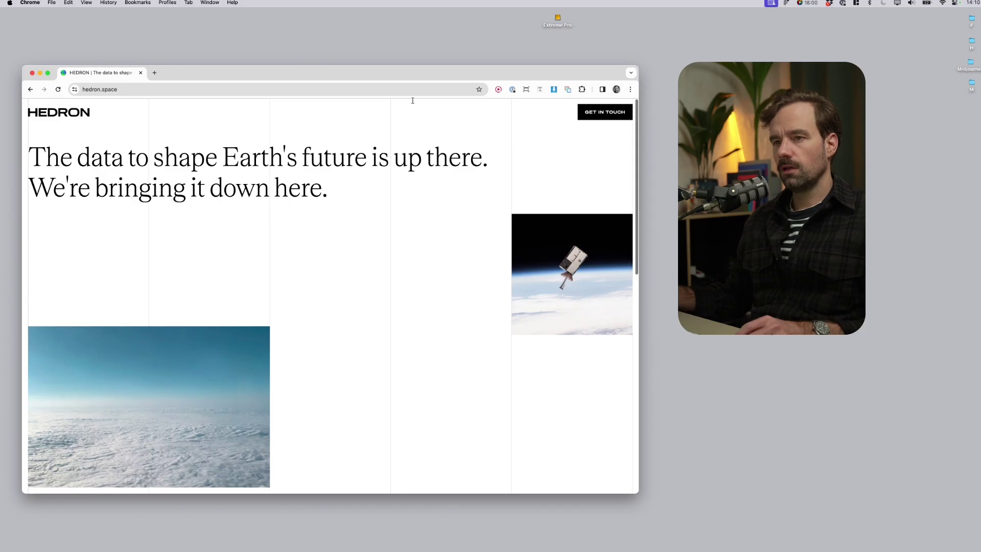
Shift the Chrome window right and narrow it until Hedron shows its stacked mobile layout.
drag(414, 75, 430, 79)
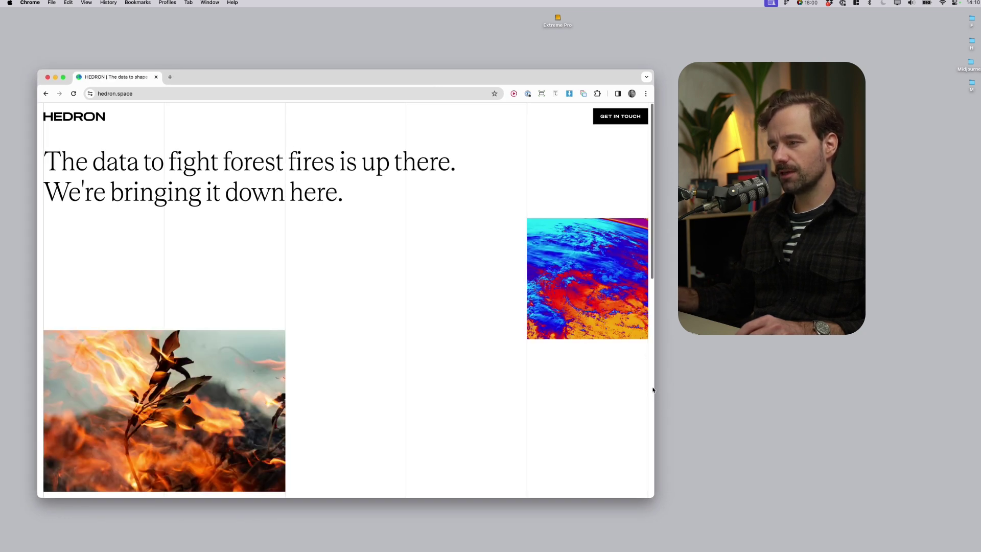
drag(655, 391, 450, 417)
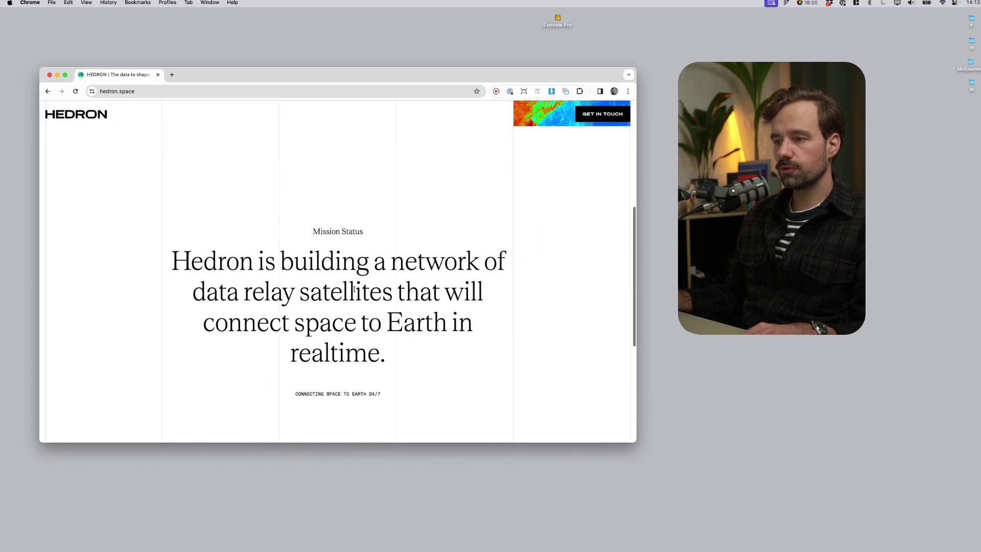
Scroll the wide Hedron page and screenshot the whole page area with Cmd+Shift+4.
scroll(408, 252, down, 5)
scroll(407, 251, up, 15)
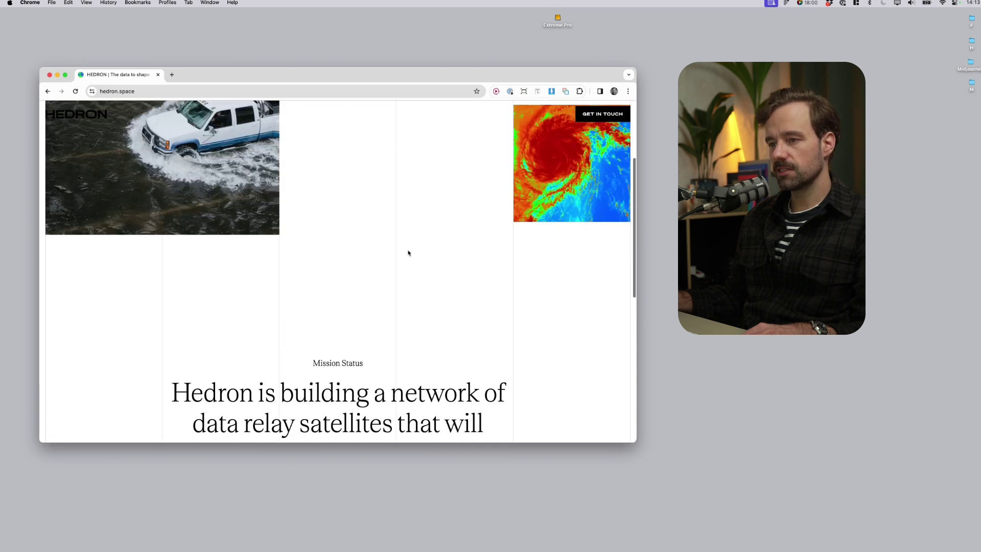
key(super+shift+4)
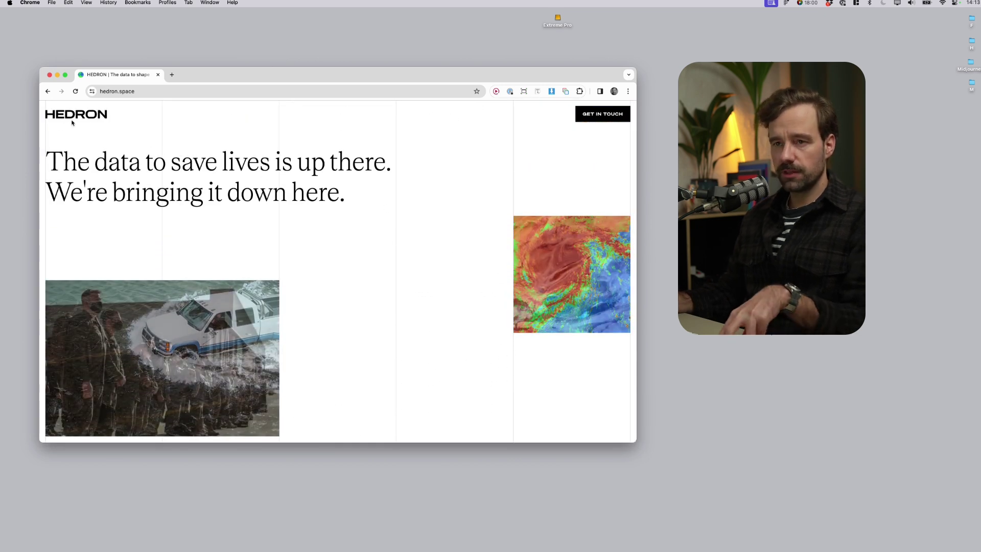
drag(102, 155, 635, 441)
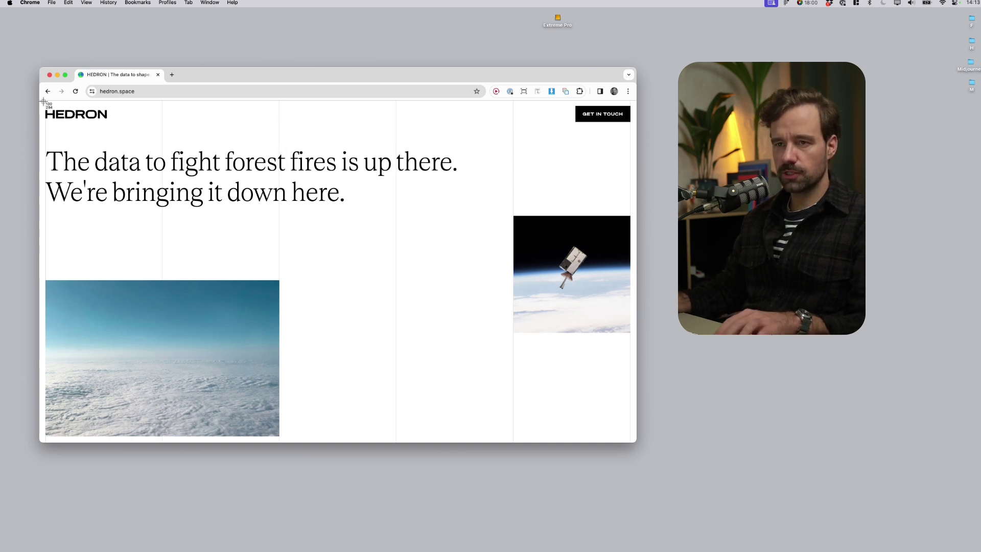
drag(44, 101, 633, 441)
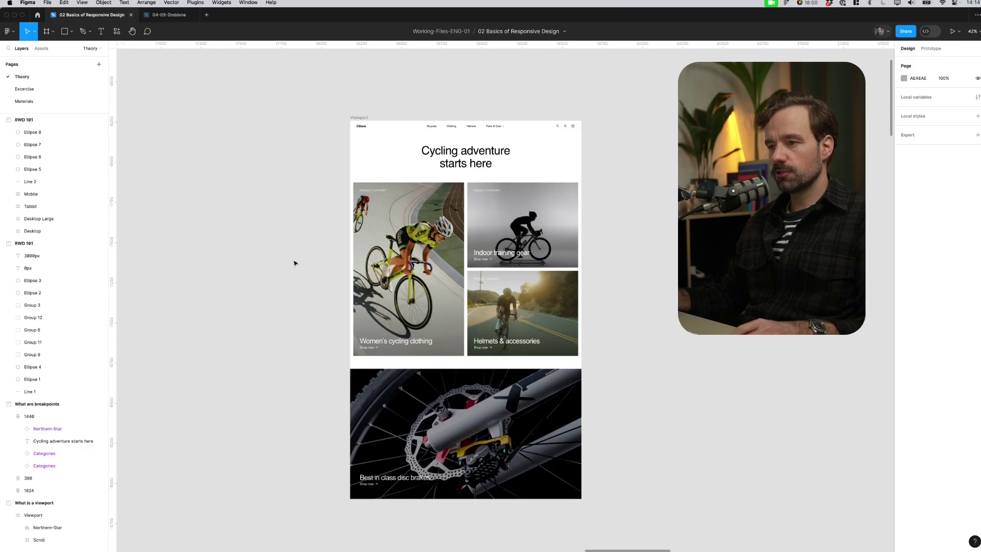
Zoom to 100% and turn on Clip content for the 1440×834 Viewport frame.
scroll(275, 260, right, 2)
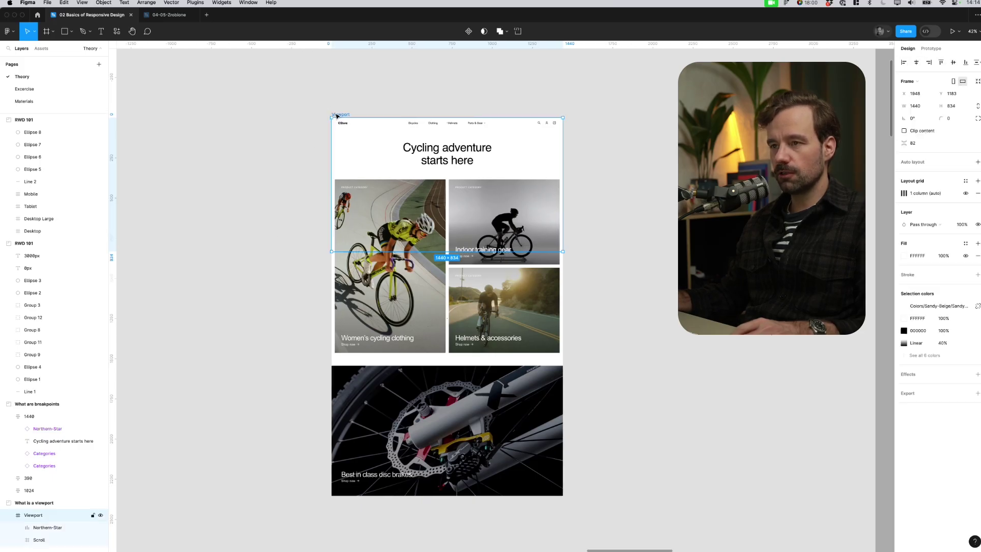
key(shift+0)
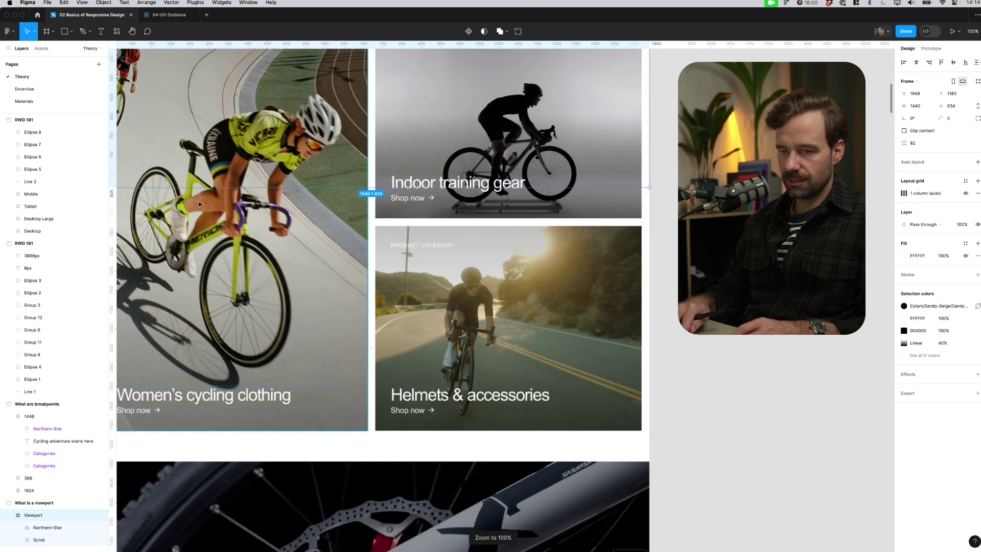
scroll(399, 228, up, 10)
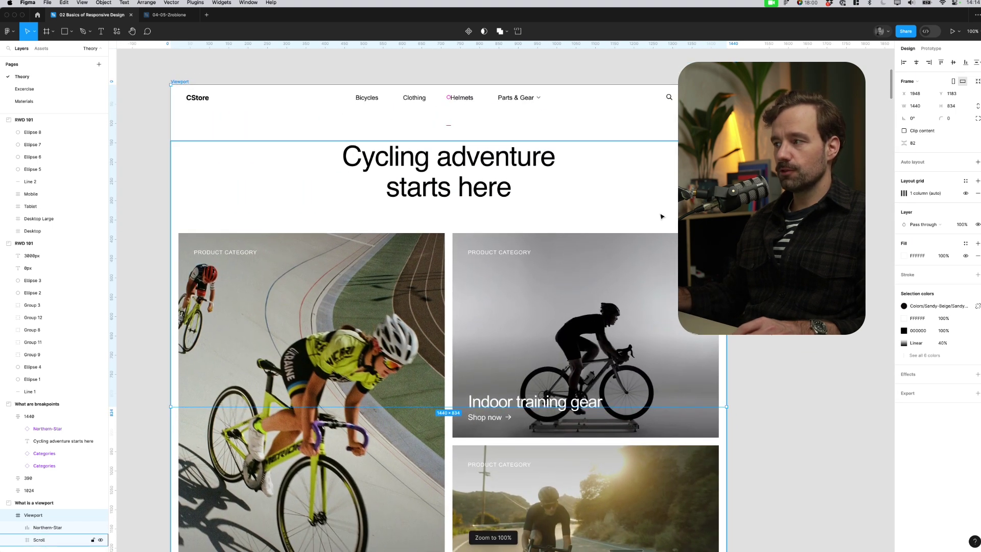
click(904, 131)
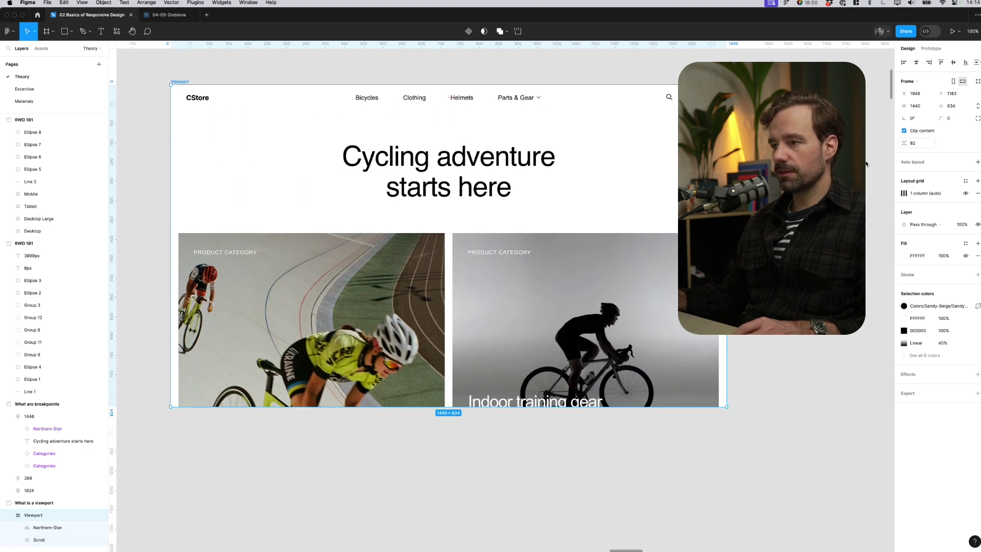
scroll(548, 280, down, 3)
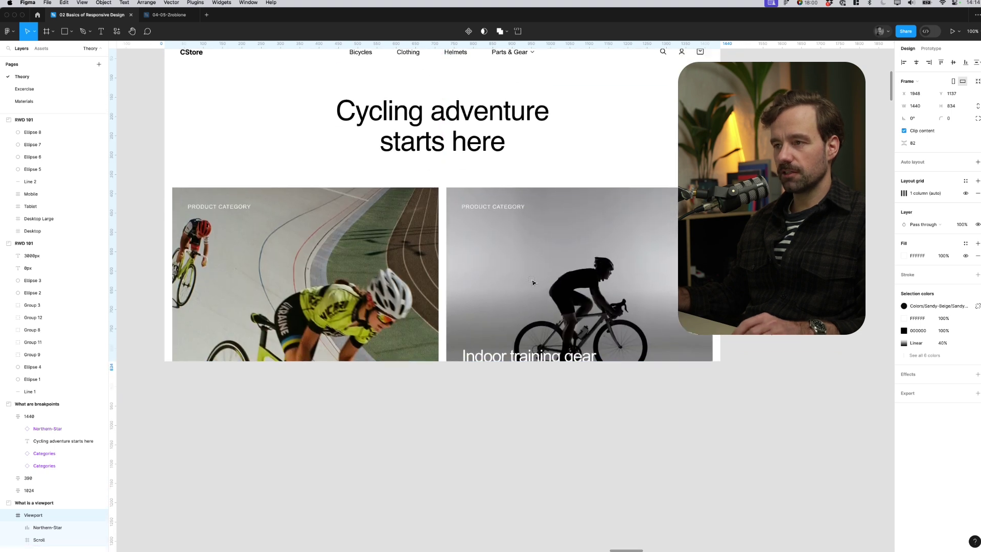
scroll(532, 291, up, 3)
Slide the Scroll frame up inside the Viewport to preview the page scrolling.
drag(560, 486, 554, 281)
drag(561, 472, 570, 122)
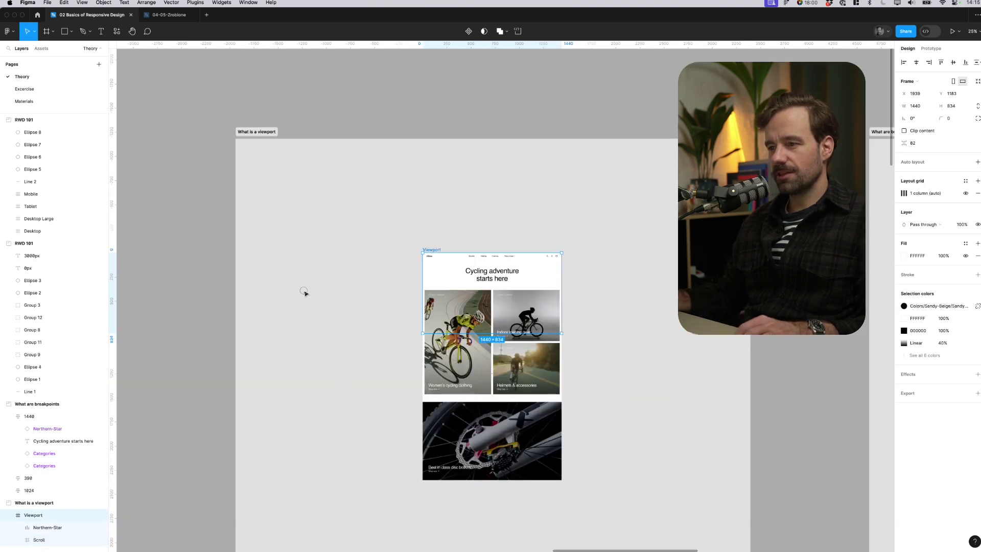
click(304, 293)
scroll(286, 245, down, 3)
scroll(286, 245, right, 2)
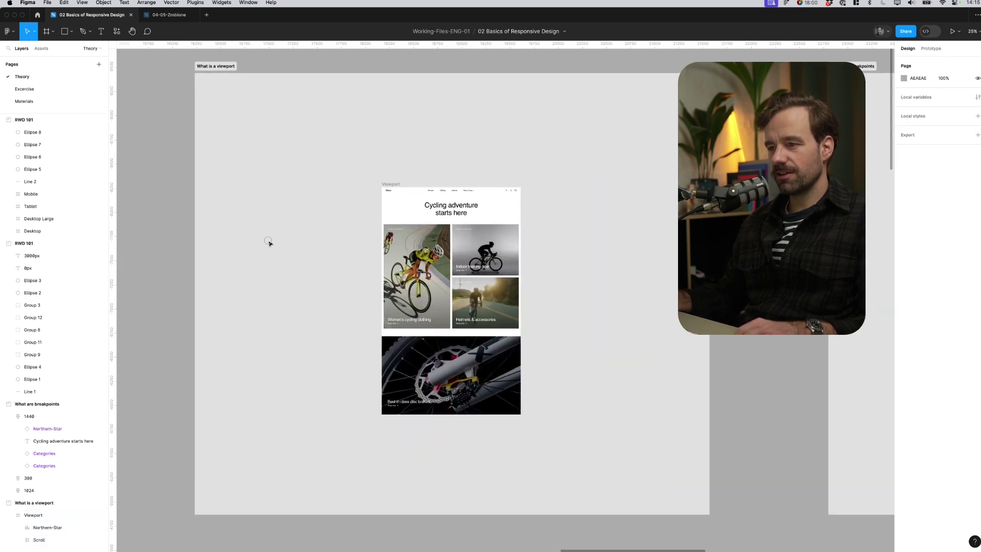
scroll(401, 258, up, 5)
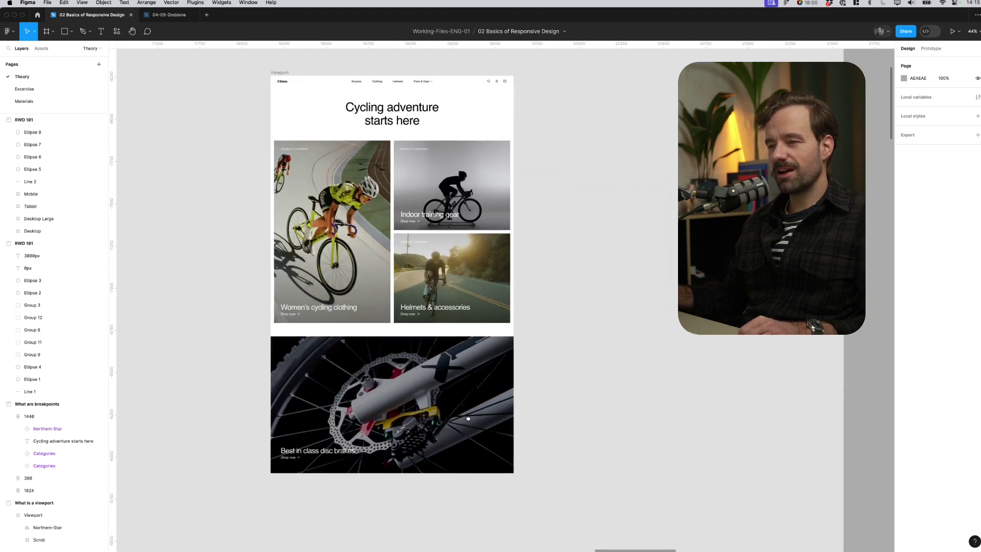
scroll(467, 418, up, 3)
scroll(467, 418, left, 2)
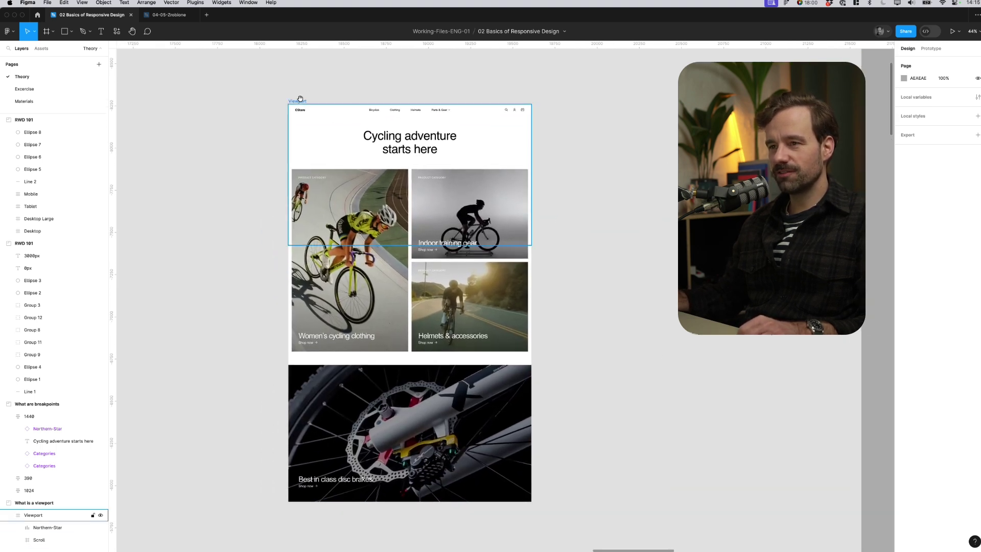
Reselect the Viewport frame and toggle Clip content again to hide the overflow.
click(299, 100)
click(904, 131)
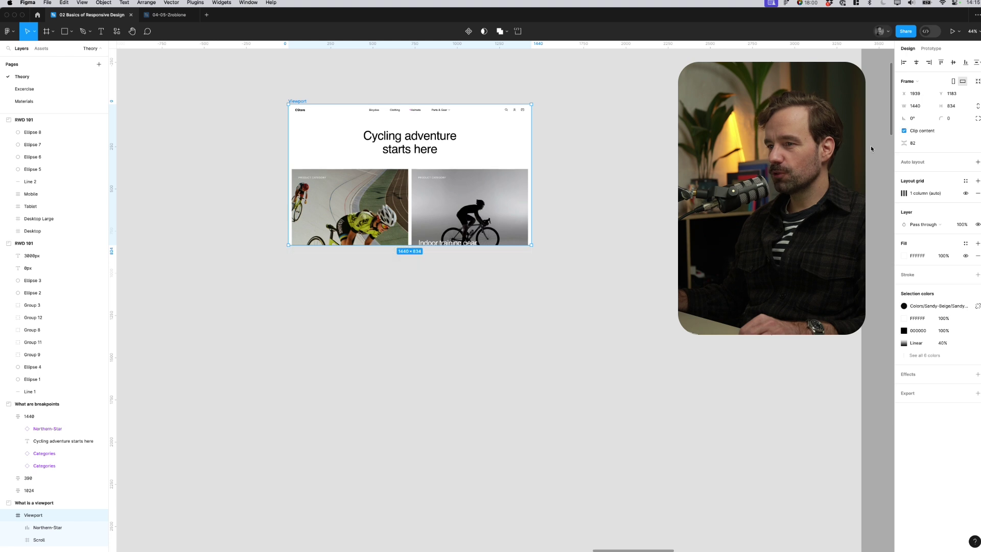
scroll(507, 326, up, 5)
scroll(508, 325, up, 2)
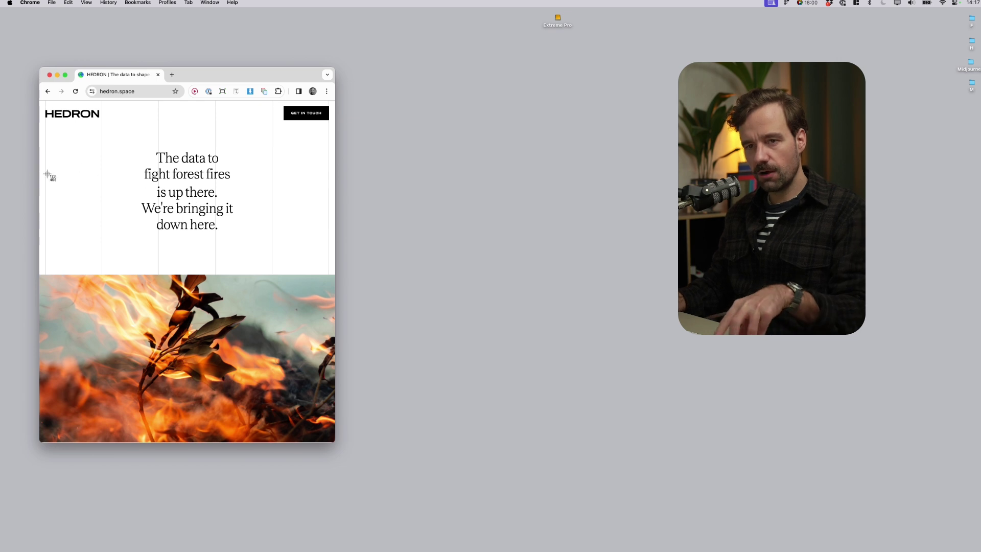
Screenshot the stacked Hedron page, then resize the window wider and narrower across its breakpoint.
drag(39, 178, 334, 212)
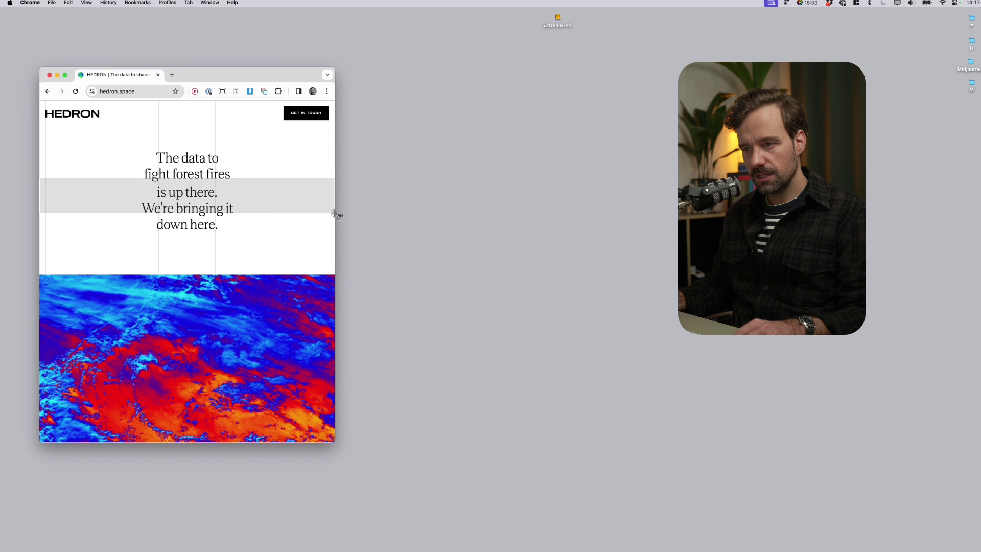
drag(334, 213, 335, 213)
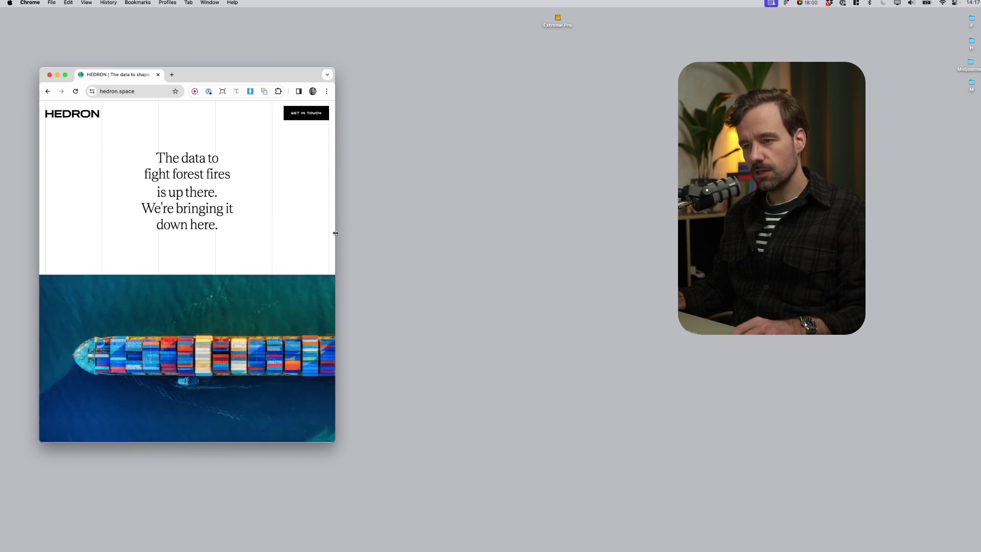
drag(337, 235, 338, 233)
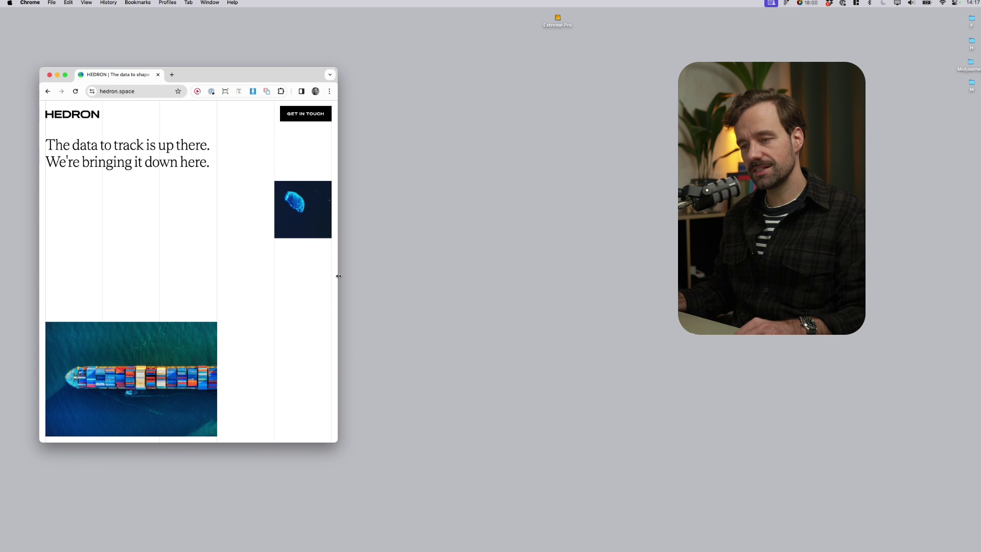
mouse_move(338, 275)
mouse_down()
mouse_move(333, 284)
mouse_move(290, 273)
mouse_move(329, 278)
mouse_up()
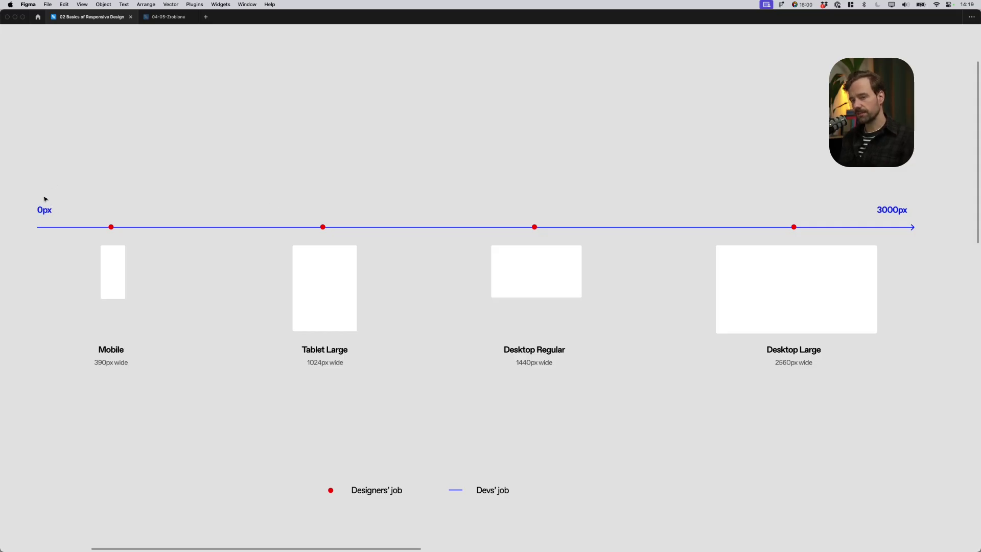
Point out the 0px and 3000px ends, Mobile and Tablet Large dots, and Desktop Regular and Large frames.
drag(53, 211, 52, 209)
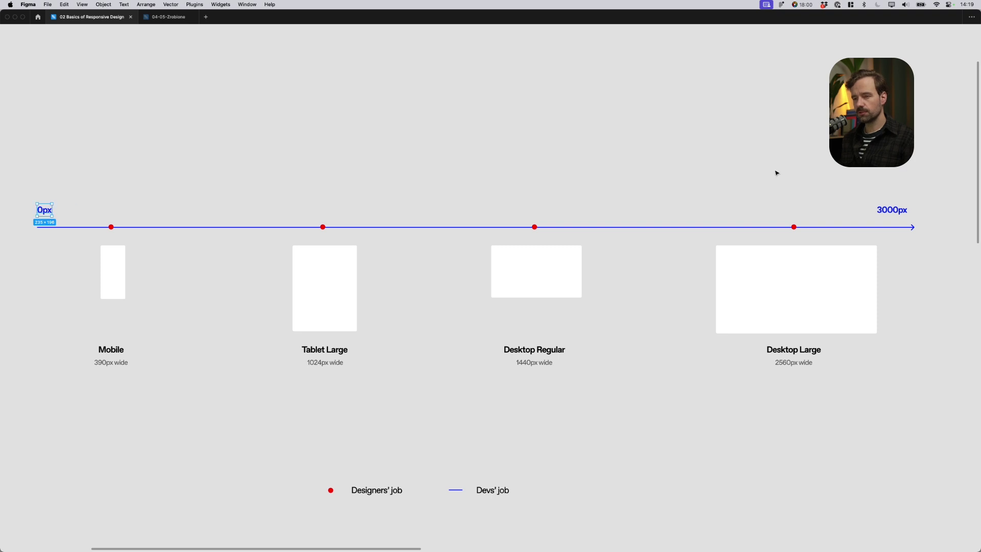
drag(862, 190, 875, 222)
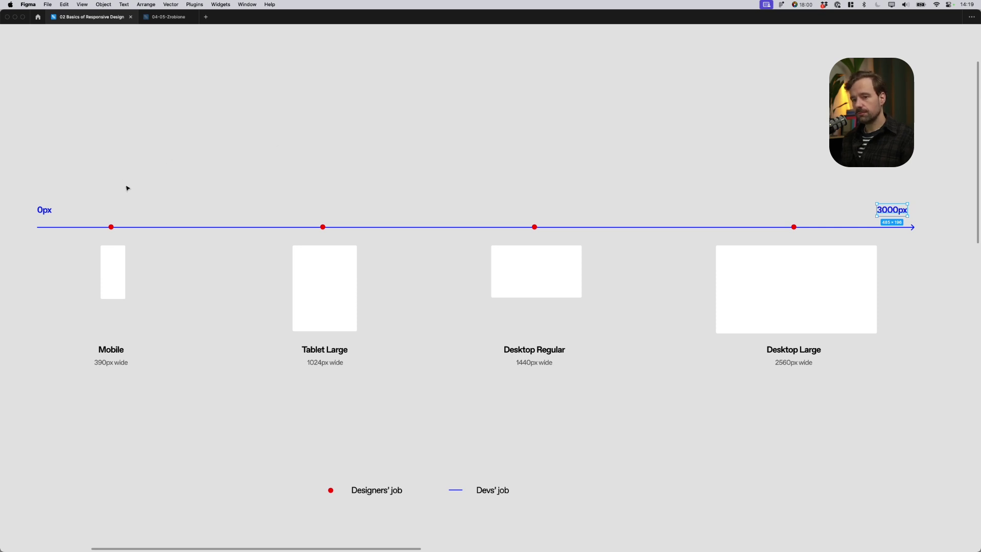
click(111, 227)
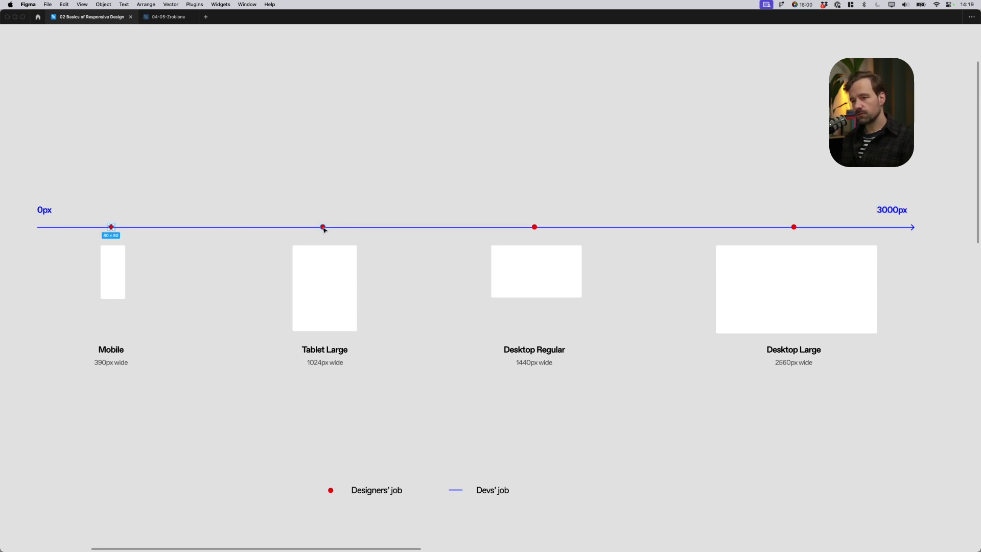
click(323, 227)
click(536, 237)
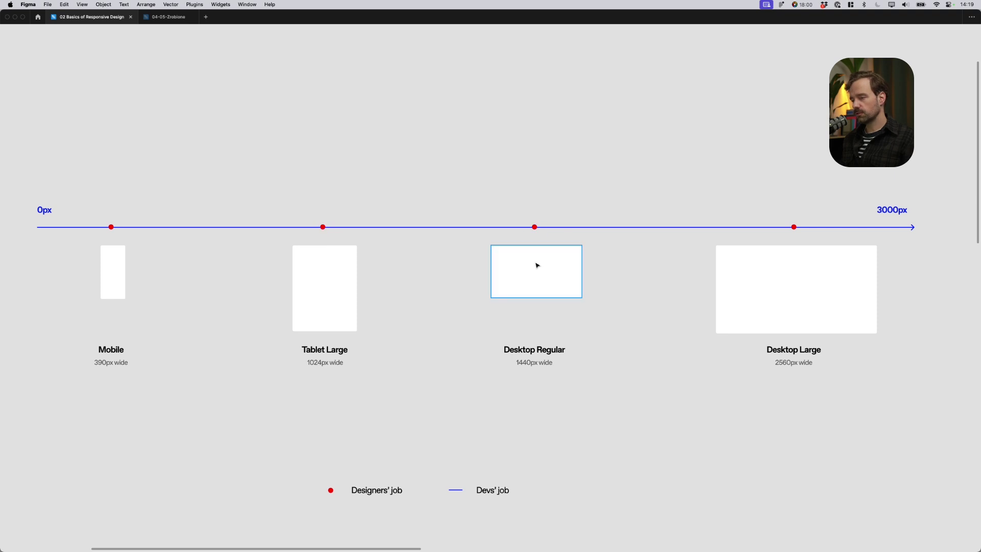
click(536, 259)
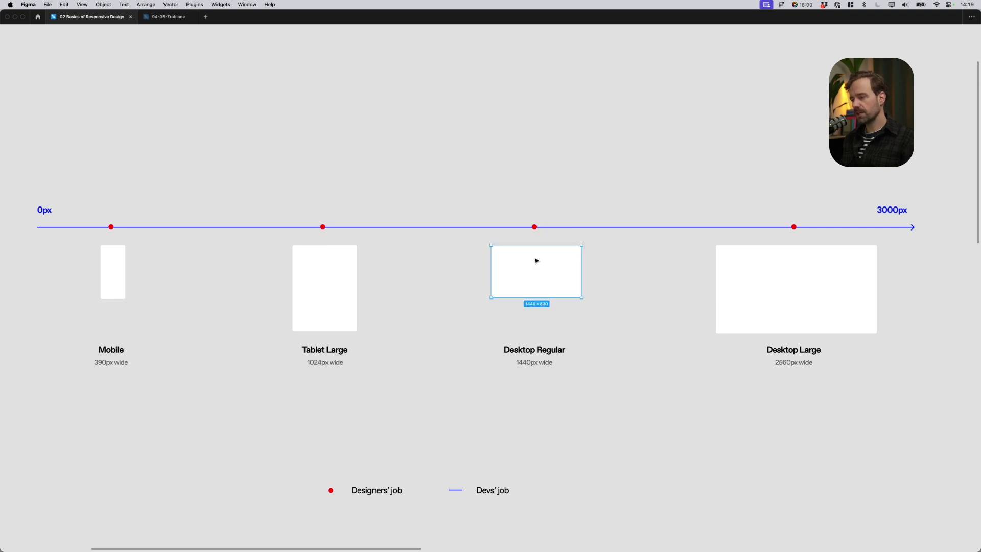
click(761, 290)
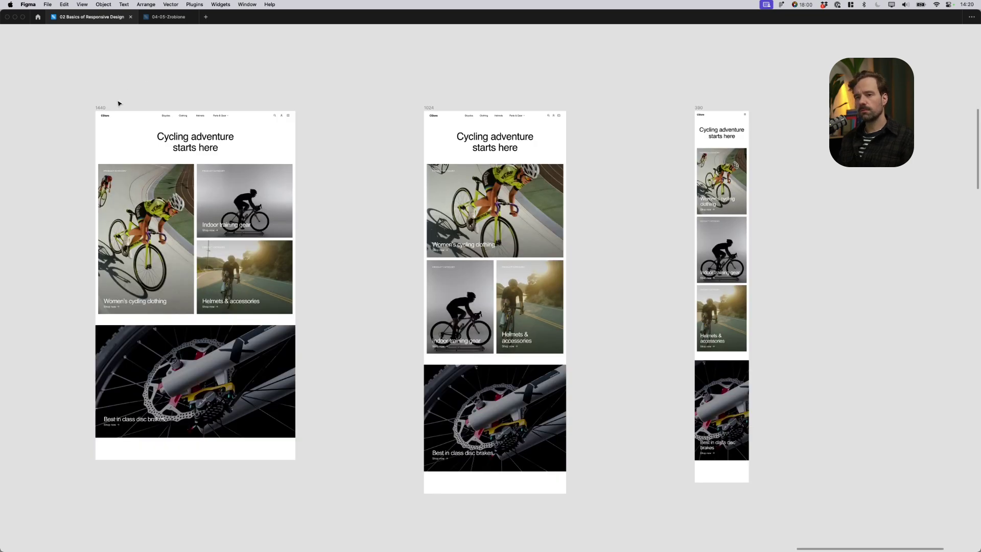
click(102, 108)
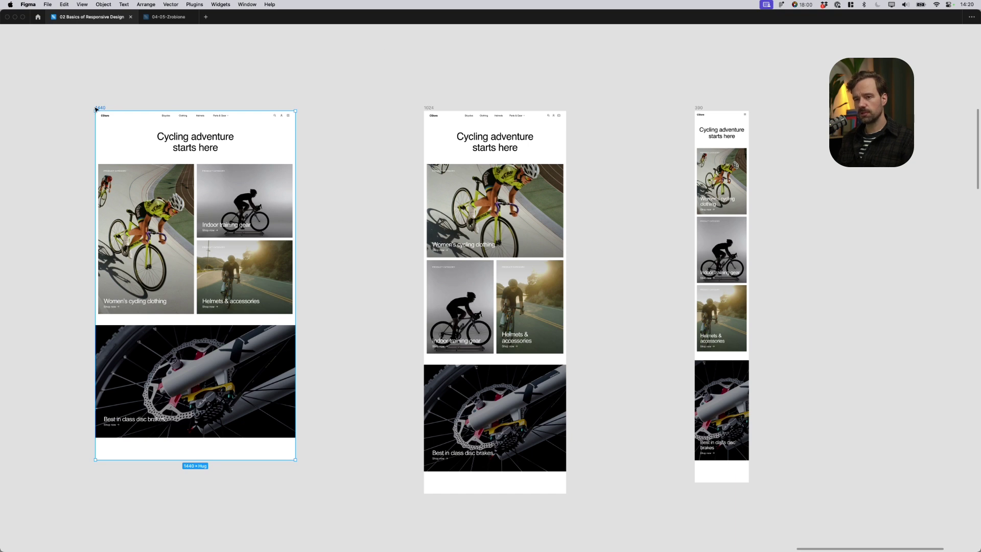
click(430, 108)
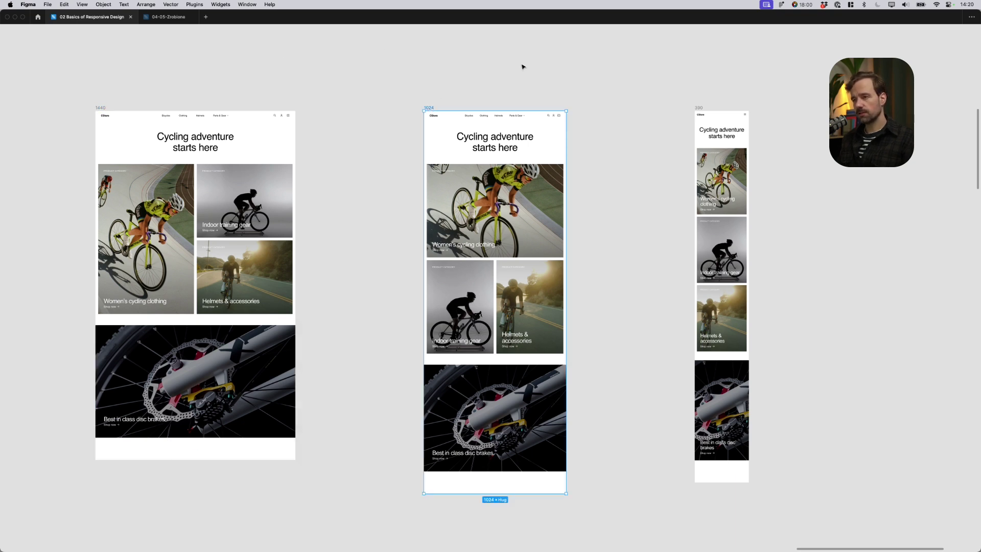
click(699, 109)
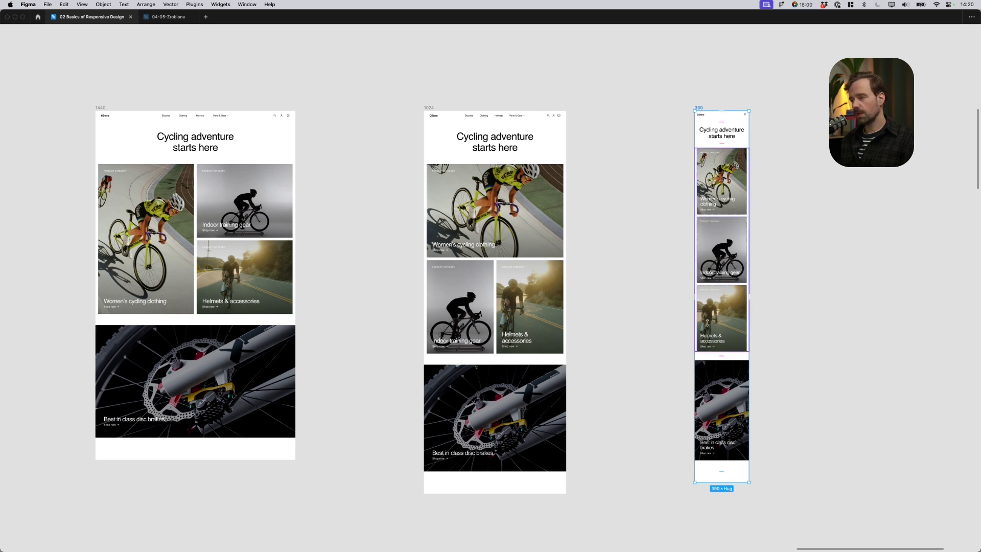
click(430, 108)
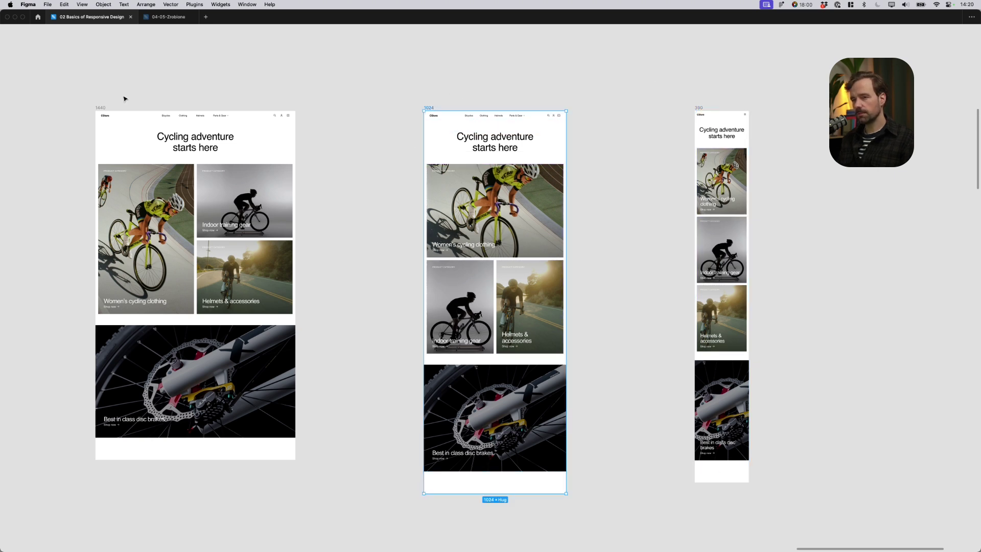
click(110, 109)
click(213, 74)
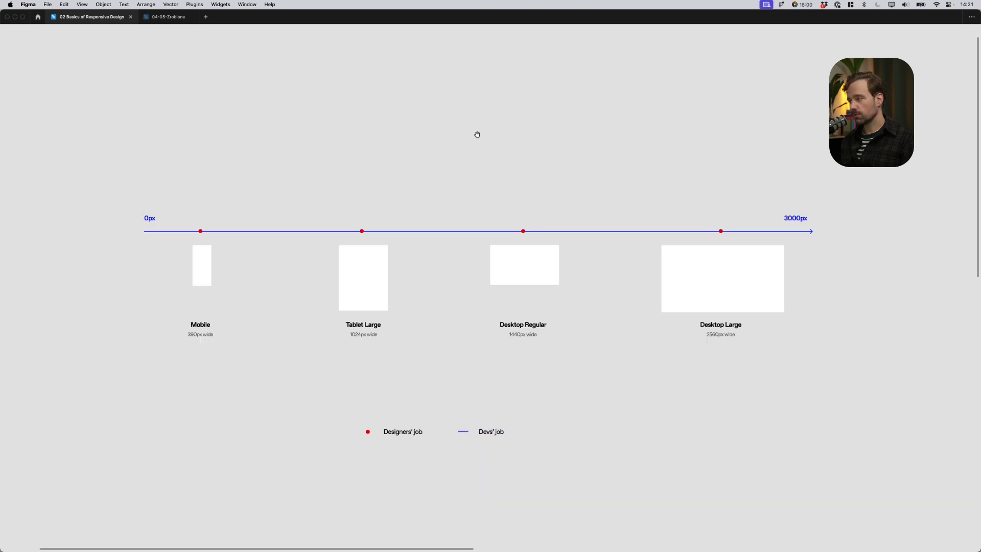
Pan to the breakpoint diagram, select the Mobile and Desktop Regular frames, and restore the panels with Cmd+\.
drag(477, 134, 457, 149)
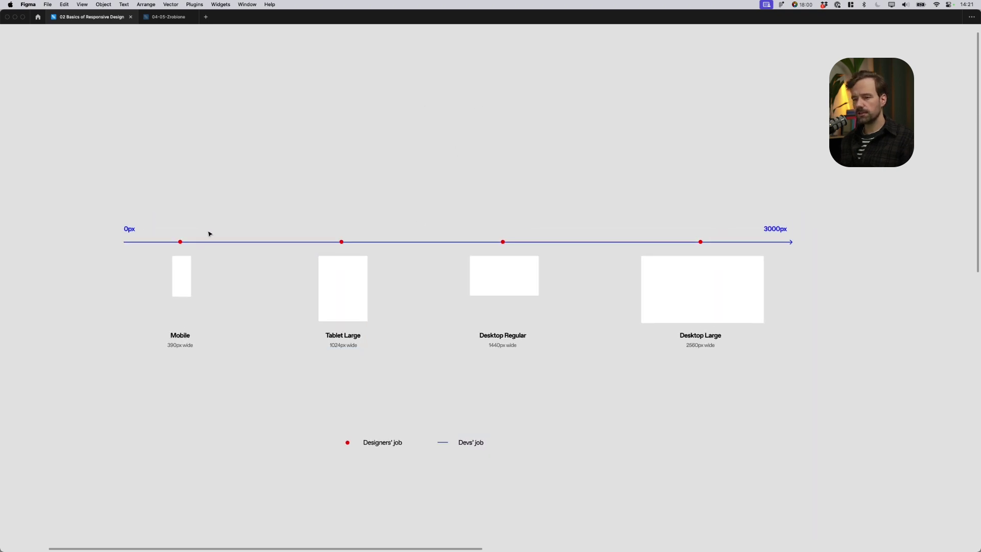
click(182, 275)
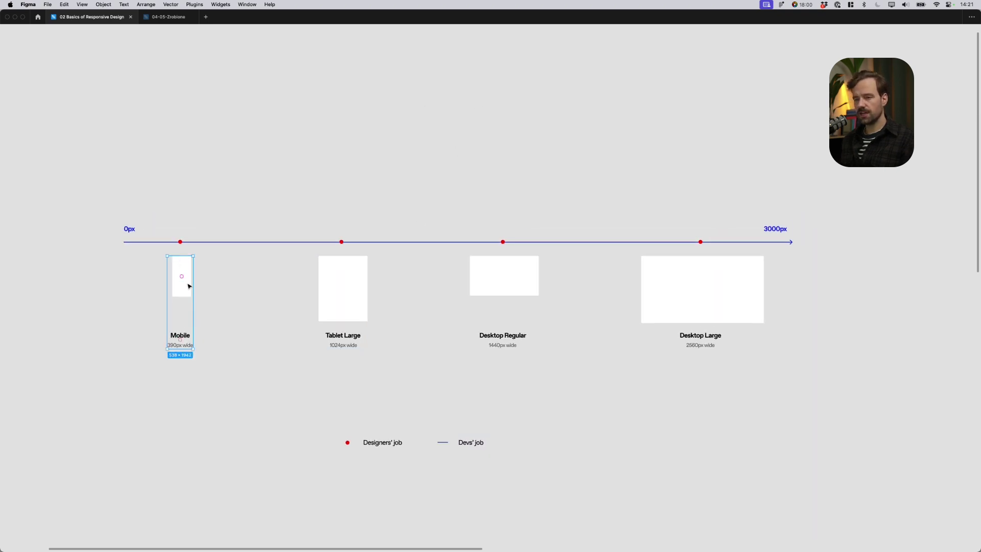
click(516, 282)
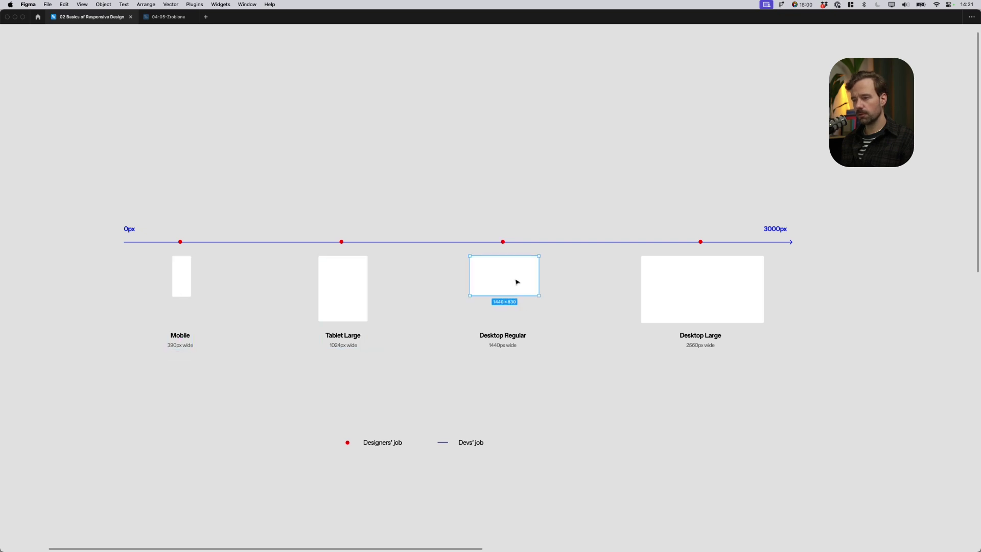
click(527, 204)
click(523, 275)
click(526, 197)
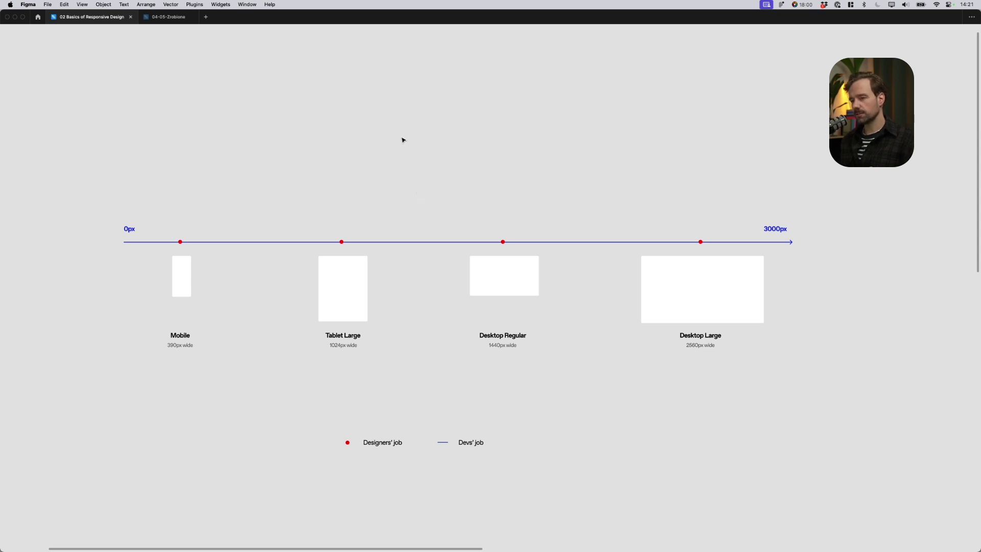
key(ctrl+backslash)
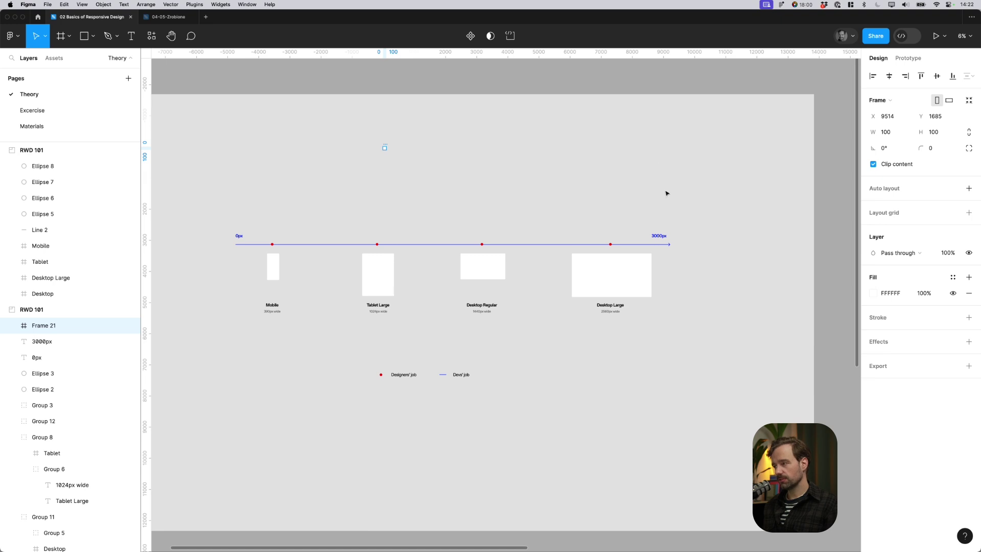
Delete the stray empty Frame 21 from the breakpoint diagram.
click(665, 213)
scroll(656, 181, up, 2)
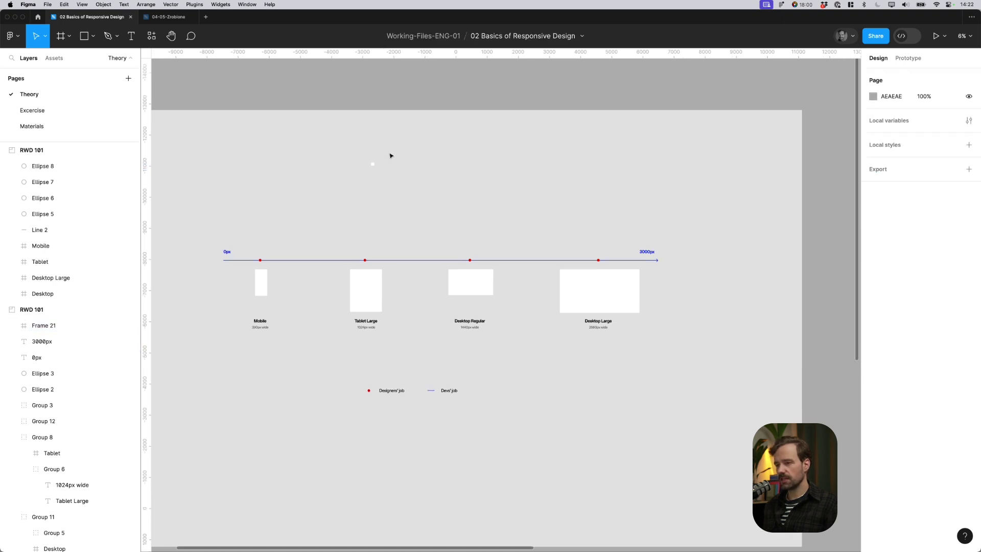
click(373, 164)
key(Delete)
Switch to the Frame tool and expand its Phone size presets.
key(f)
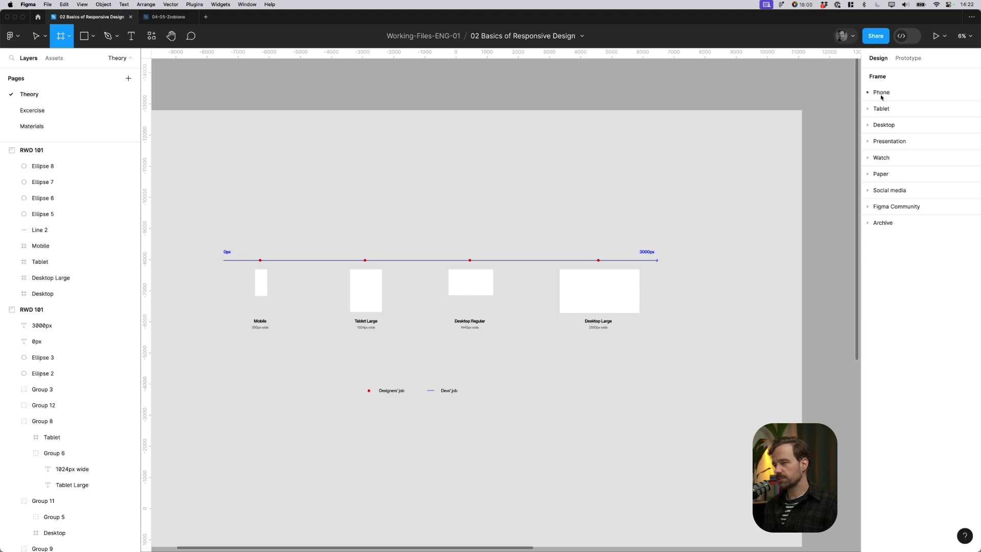
key(super+space)
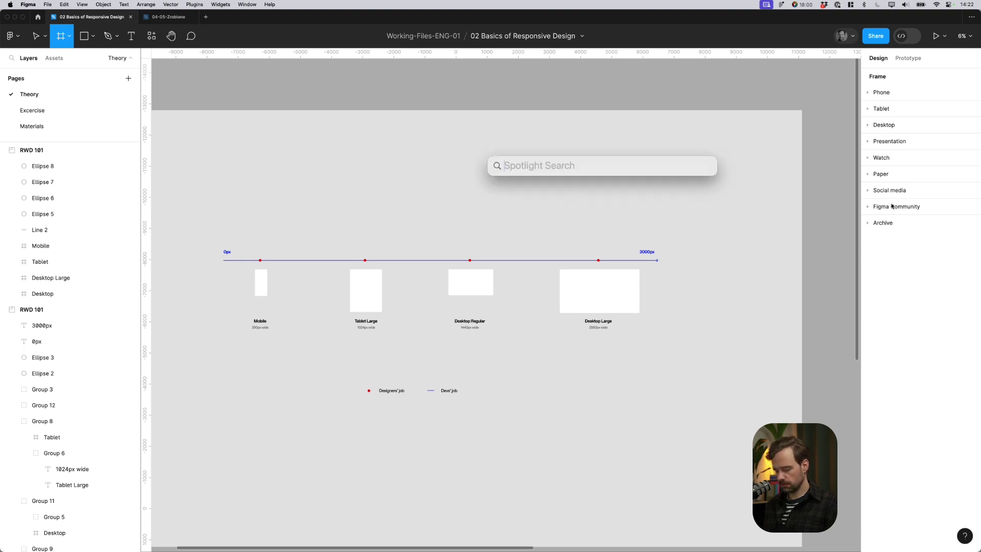
click(881, 92)
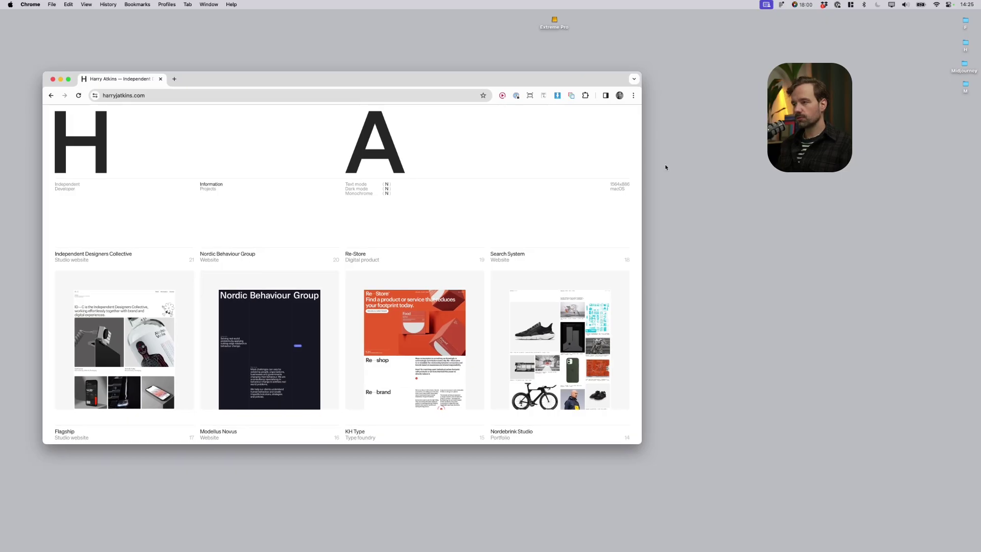
Set the portfolio window to the 1440×900 Window Resizer preset, then resize it so projects show four columns.
drag(640, 442, 633, 446)
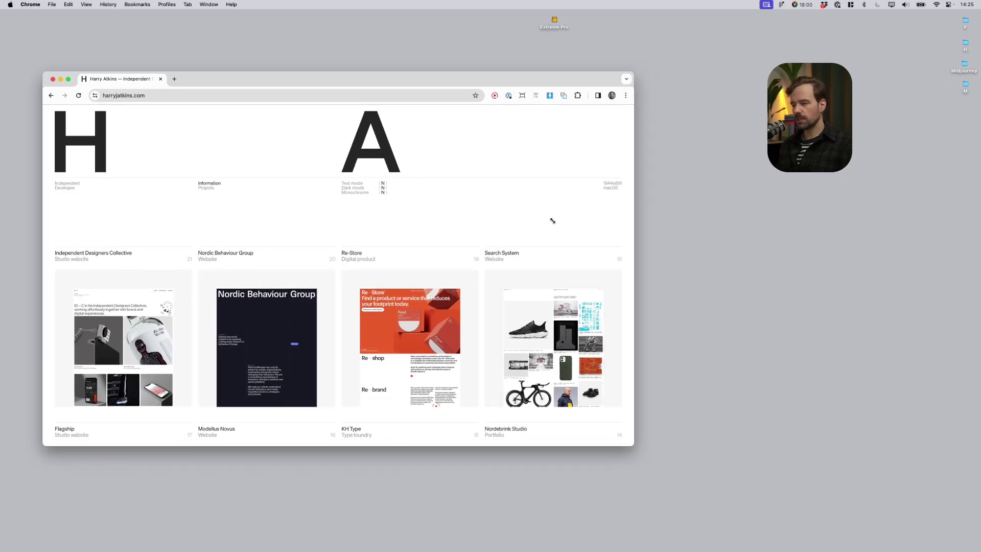
click(522, 96)
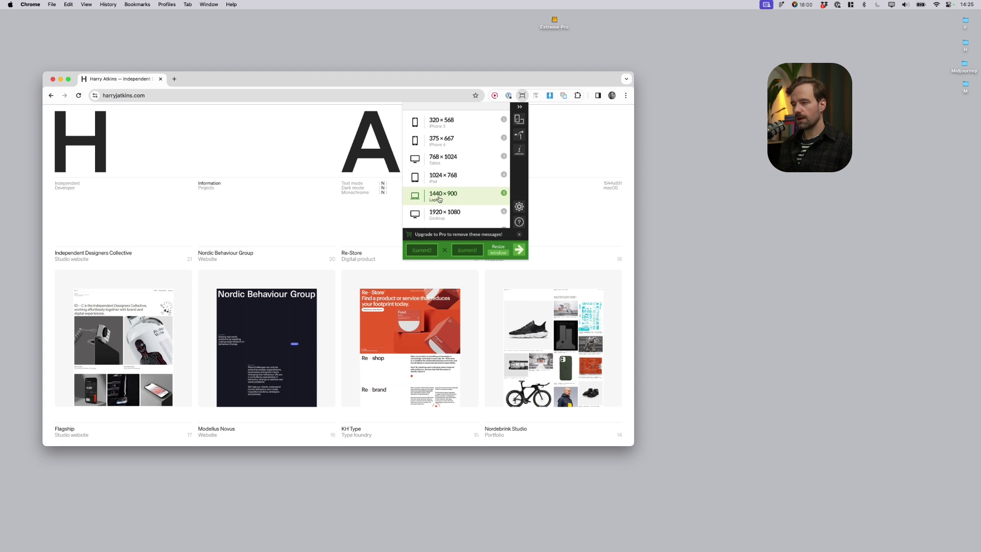
click(435, 200)
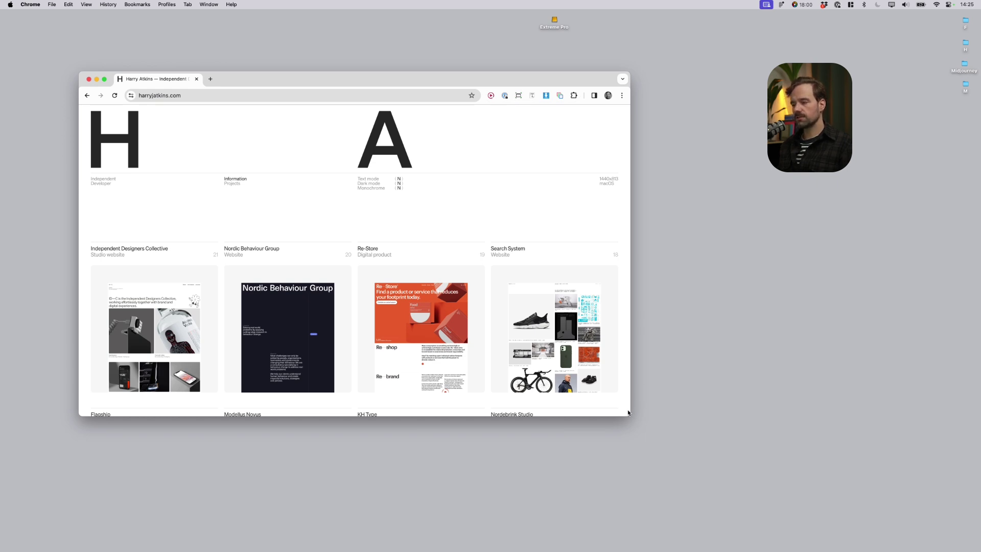
drag(627, 415, 536, 391)
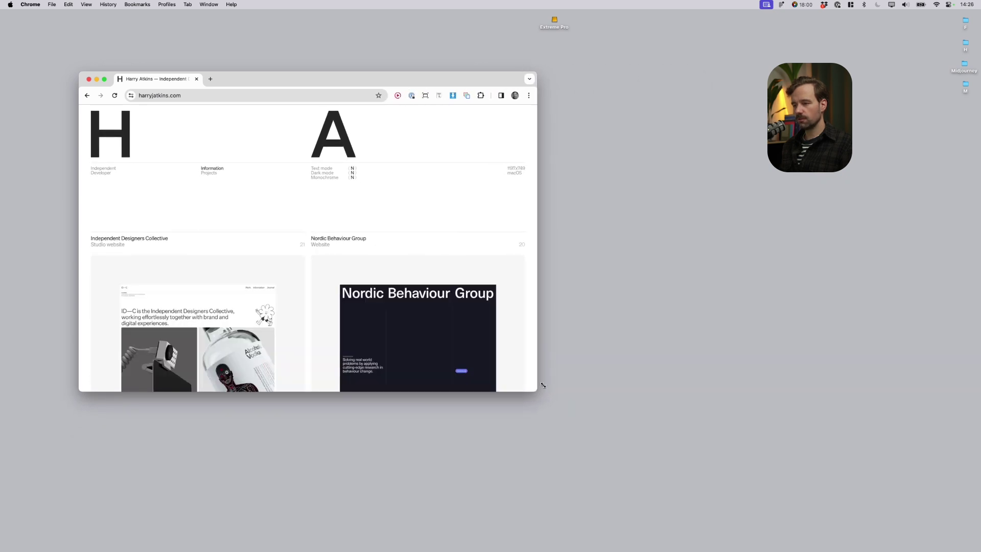
key(super+shift+4)
drag(80, 189, 539, 246)
drag(537, 391, 503, 400)
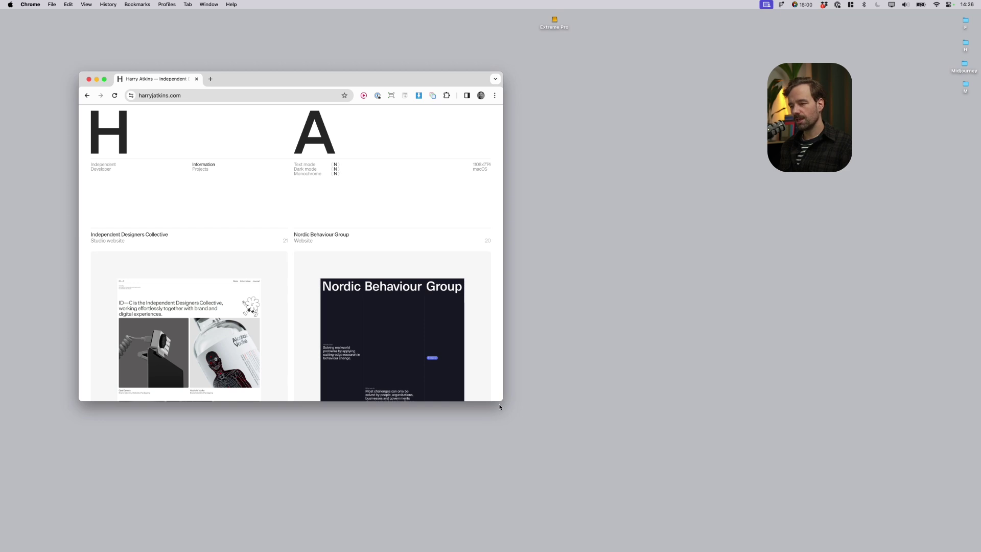
Shrink the window to its minimum width, widen it again, and reposition it.
drag(502, 400, 659, 449)
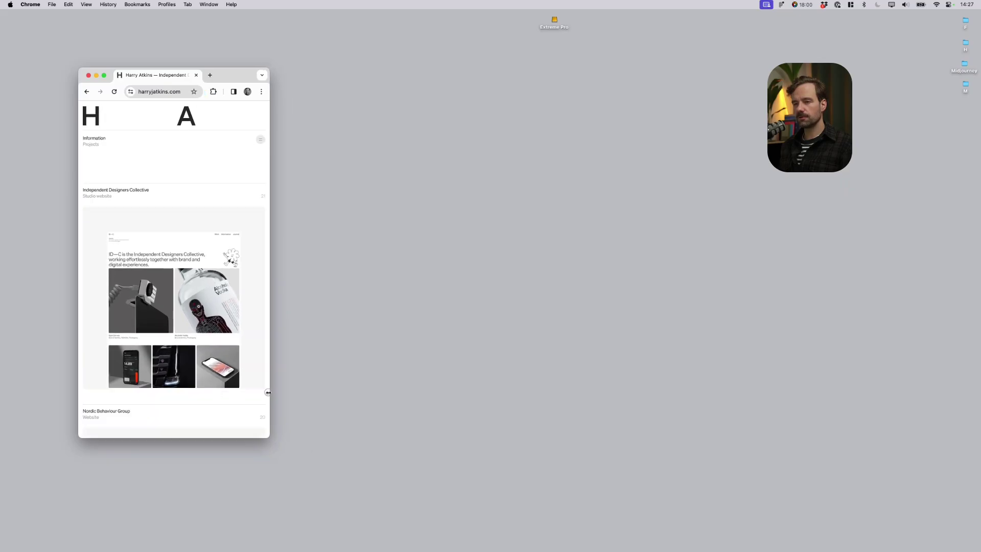
drag(268, 392, 206, 388)
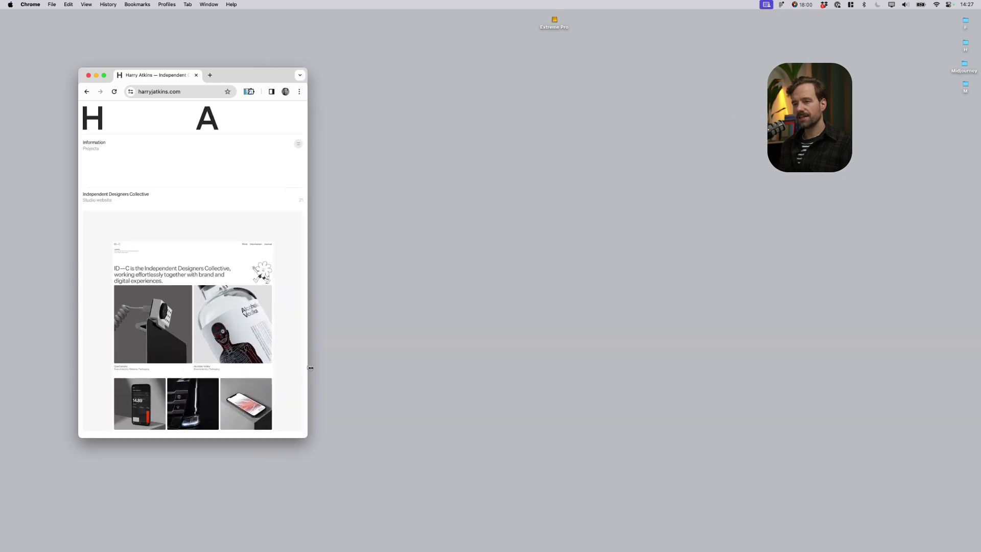
drag(310, 368, 217, 367)
drag(276, 361, 666, 341)
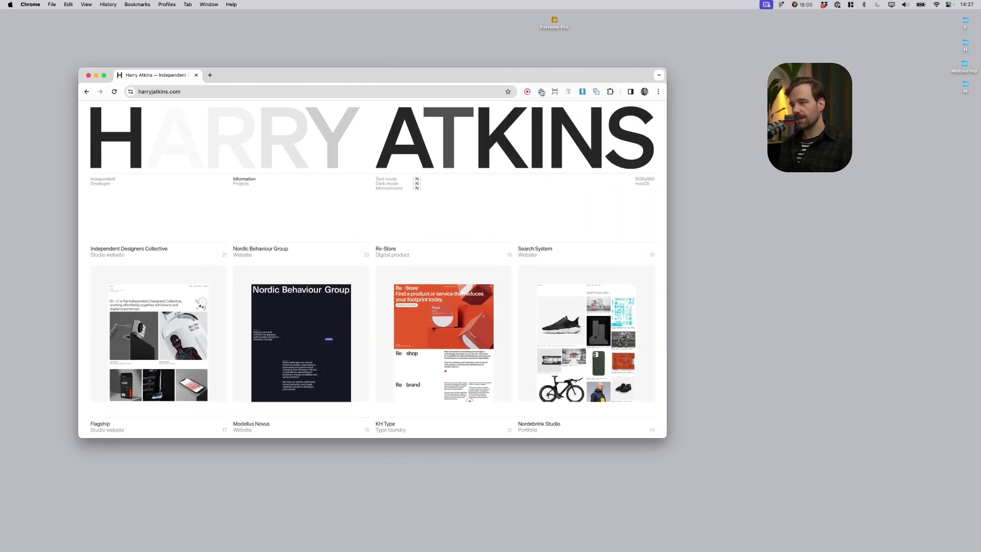
drag(547, 71, 538, 87)
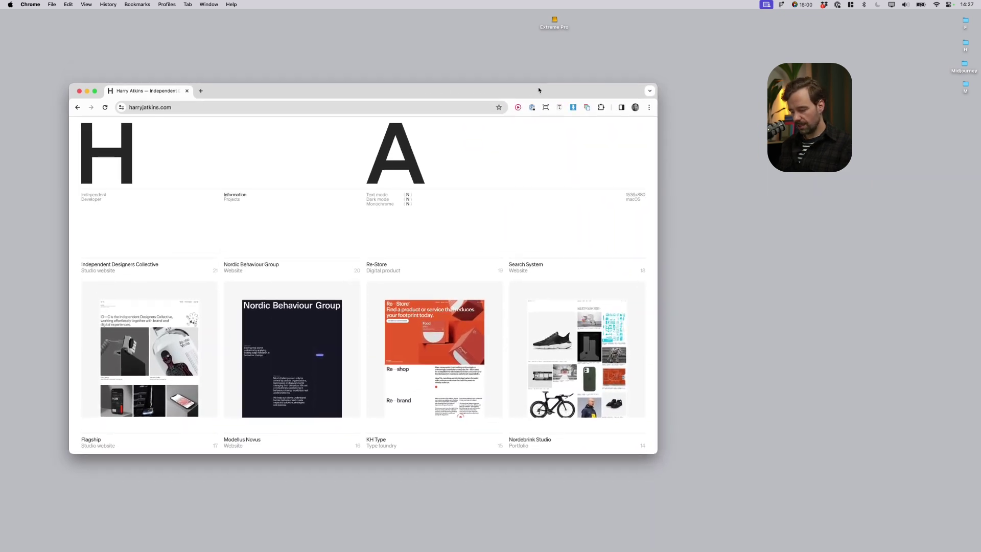
Open DevTools and emulate the portfolio as iPhone 12 Pro at 100% zoom.
key(alt+super+i)
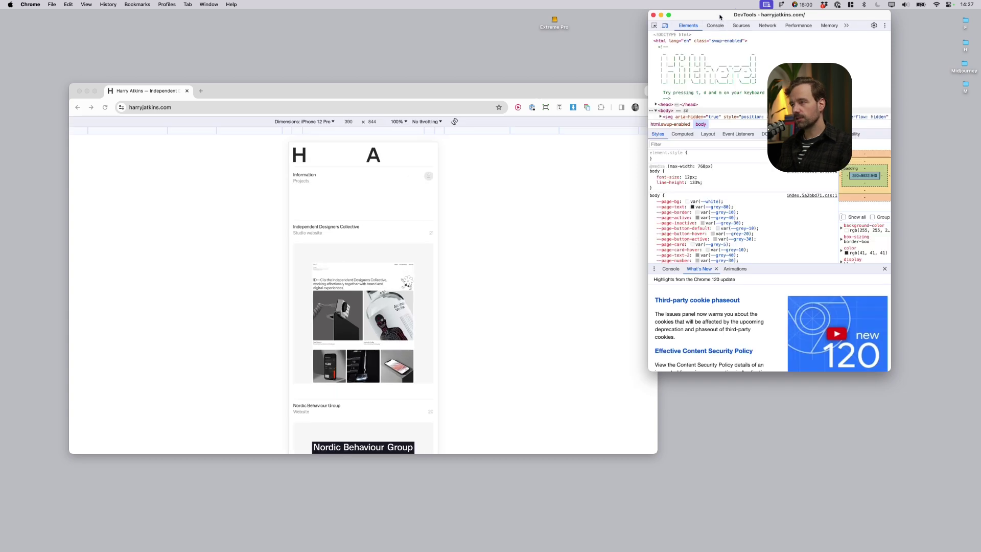
click(294, 124)
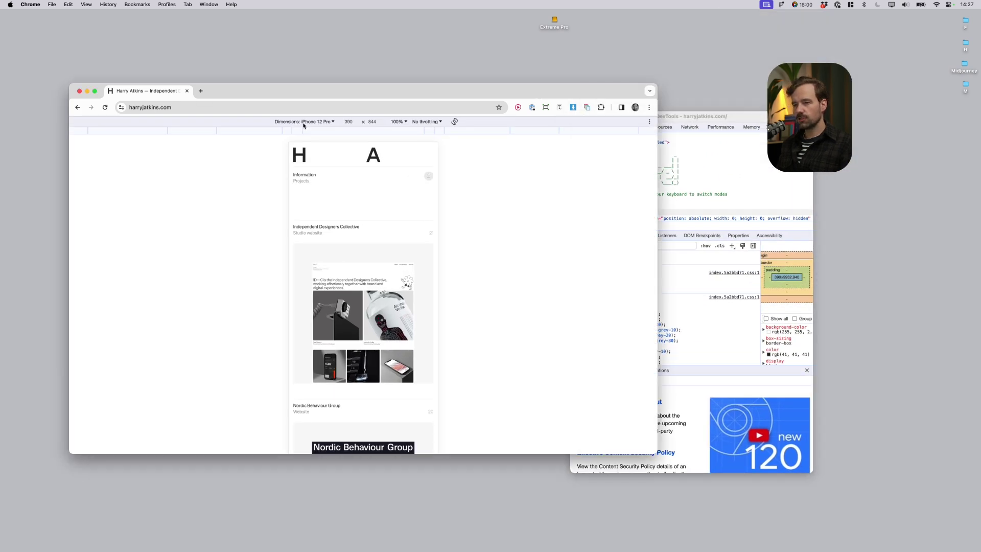
click(324, 123)
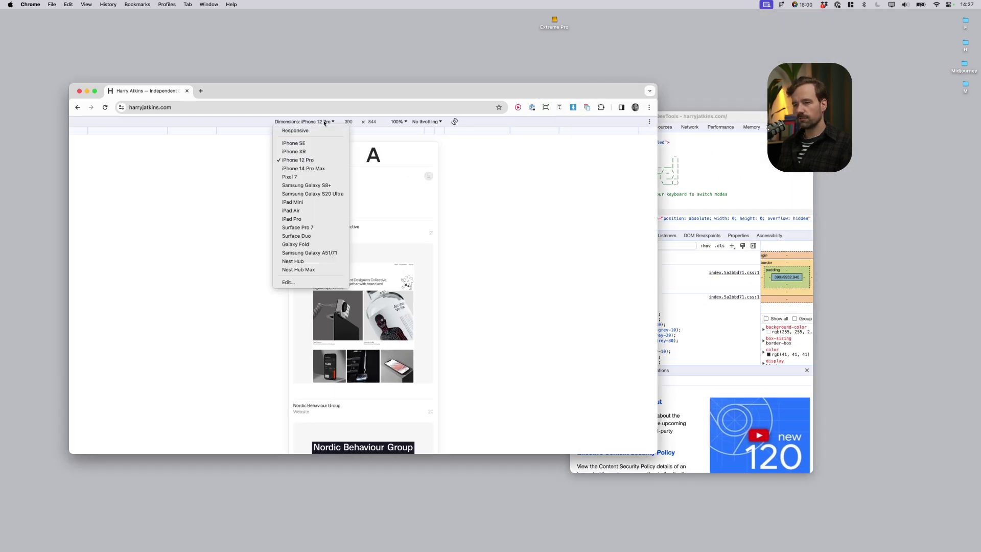
click(295, 159)
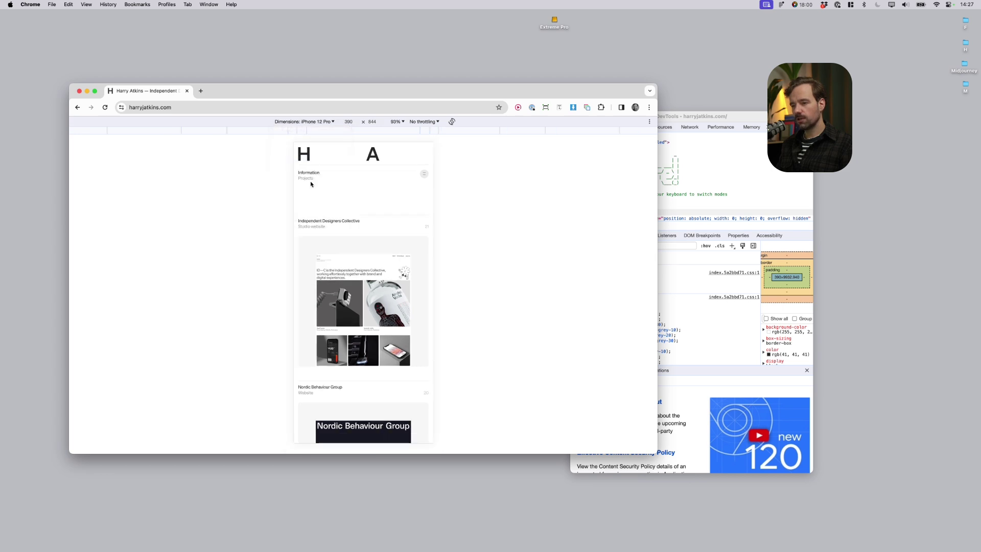
click(402, 122)
click(406, 147)
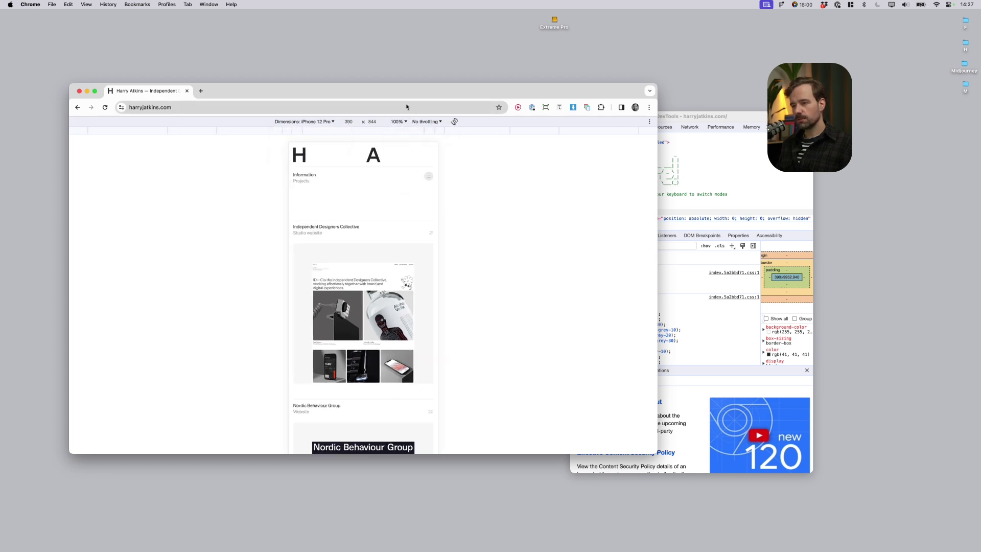
Reposition the browser and DevTools windows, making the browser window taller.
drag(408, 91, 403, 59)
drag(517, 422, 517, 480)
drag(671, 117, 876, 237)
drag(520, 65, 552, 86)
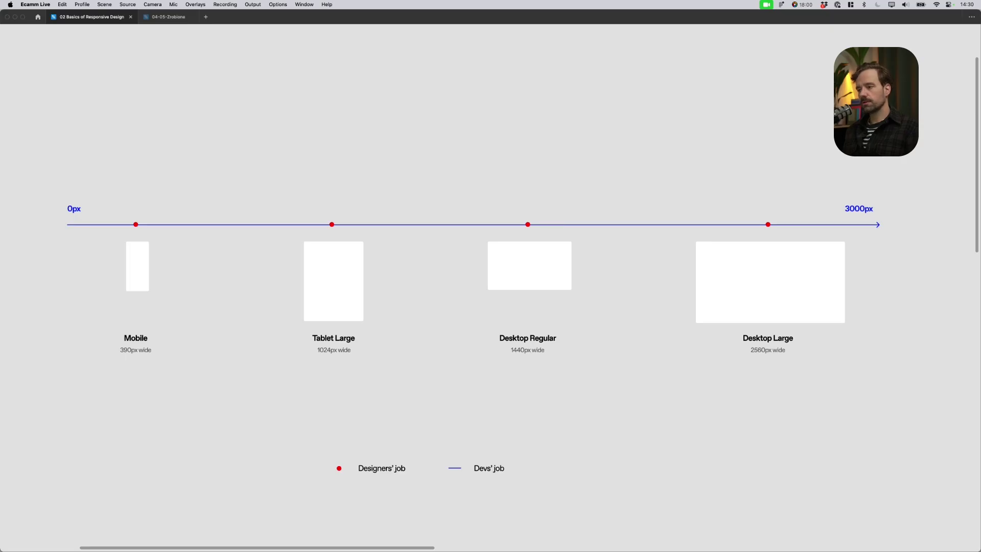
Fade the Tablet Large and Desktop Large breakpoint groups to 20% opacity.
click(509, 99)
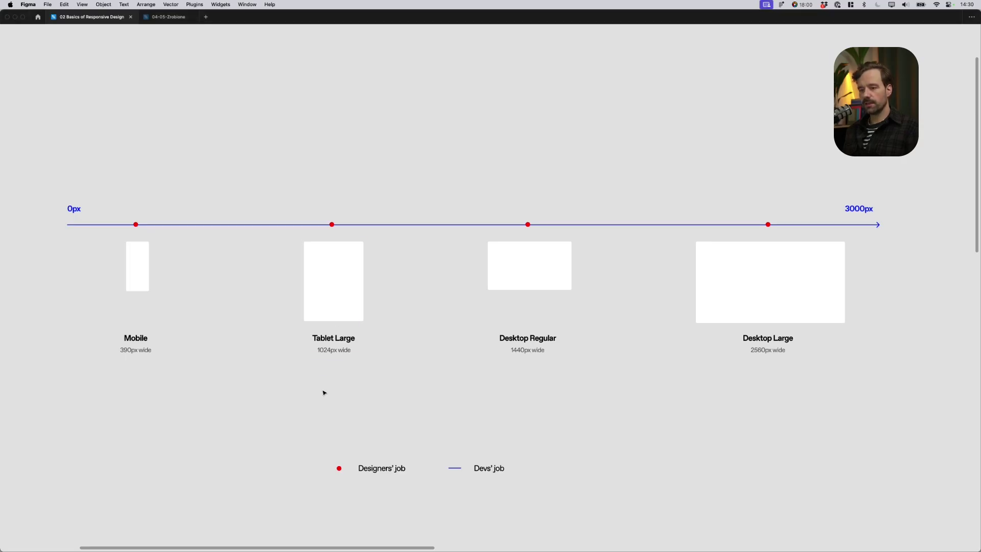
drag(323, 384, 347, 307)
key(2)
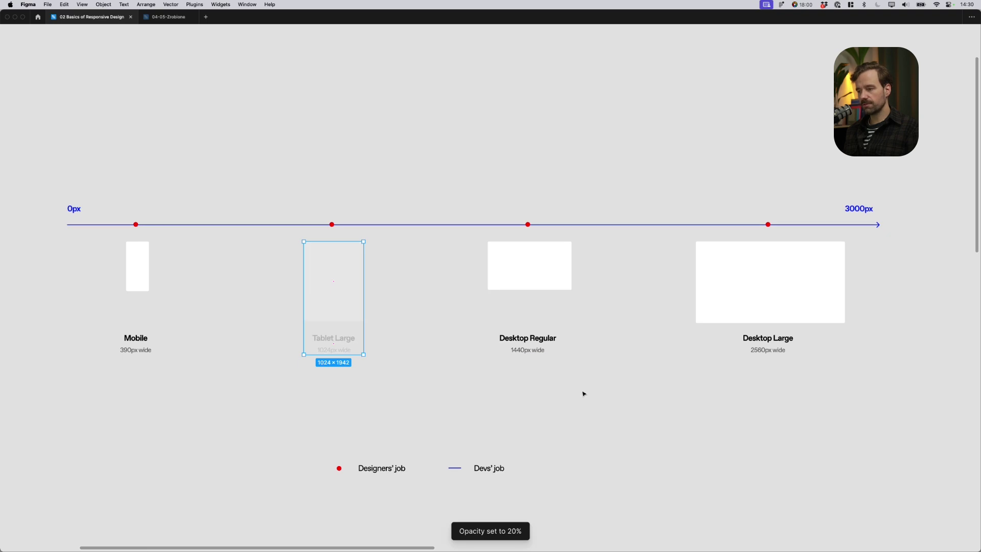
drag(715, 396, 757, 282)
key(2)
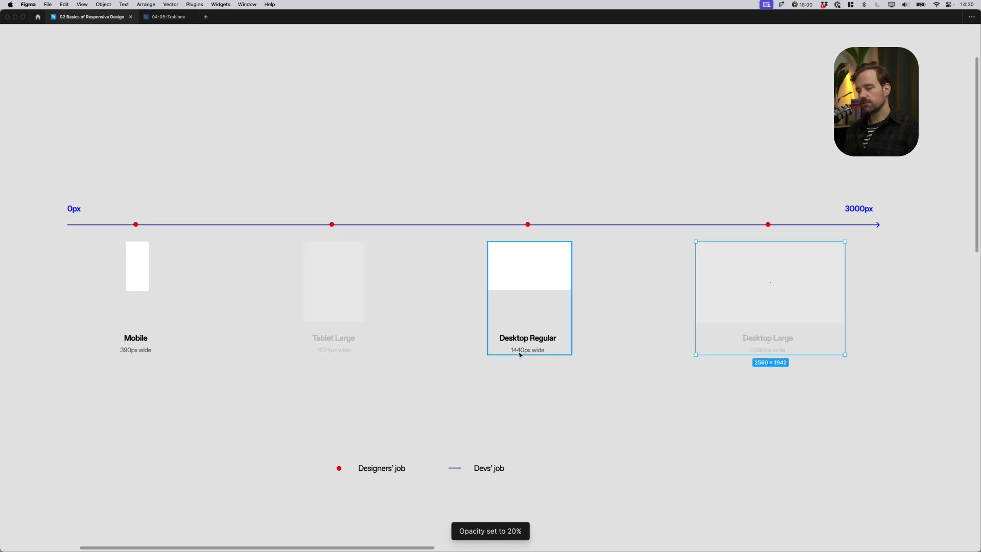
click(136, 351)
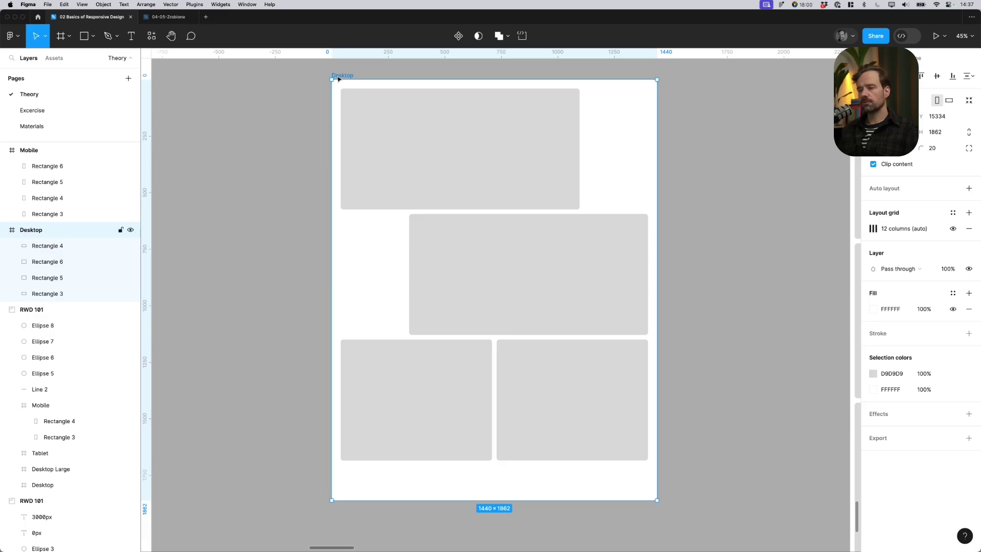
Show layout grids, revealing 12 columns across the Desktop wireframe.
key(ctrl+g)
scroll(307, 230, right, 1)
click(275, 238)
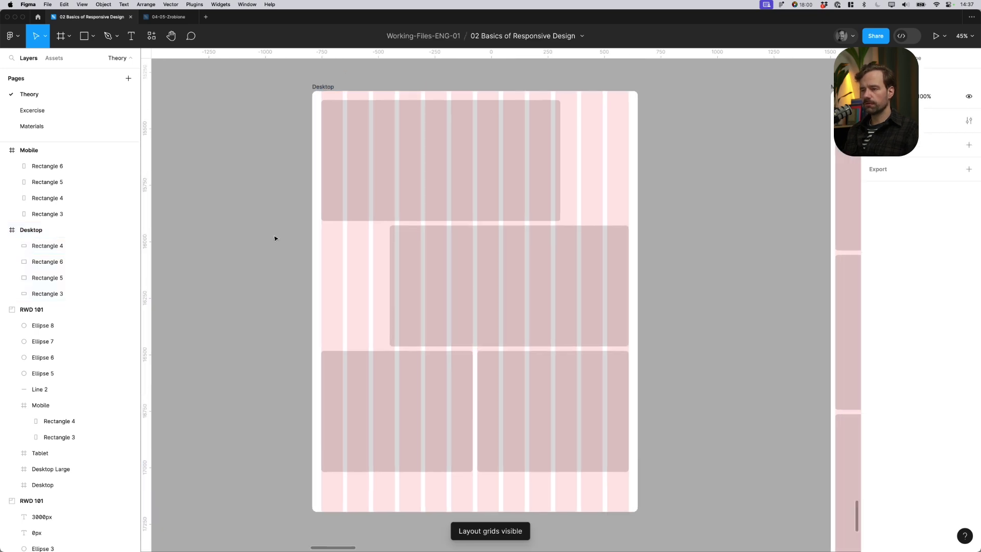
click(315, 110)
key(Escape)
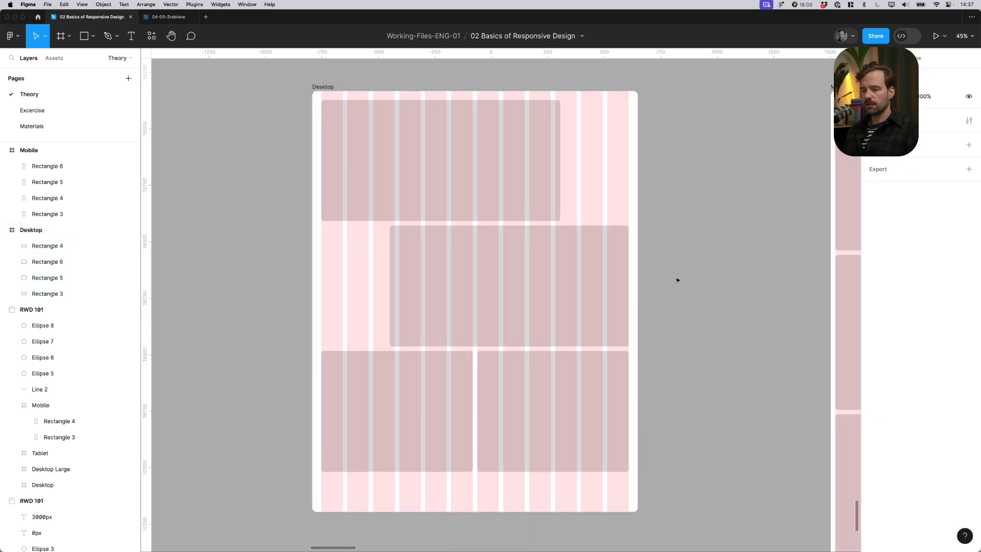
scroll(731, 292, right, 5)
scroll(731, 292, up, 1)
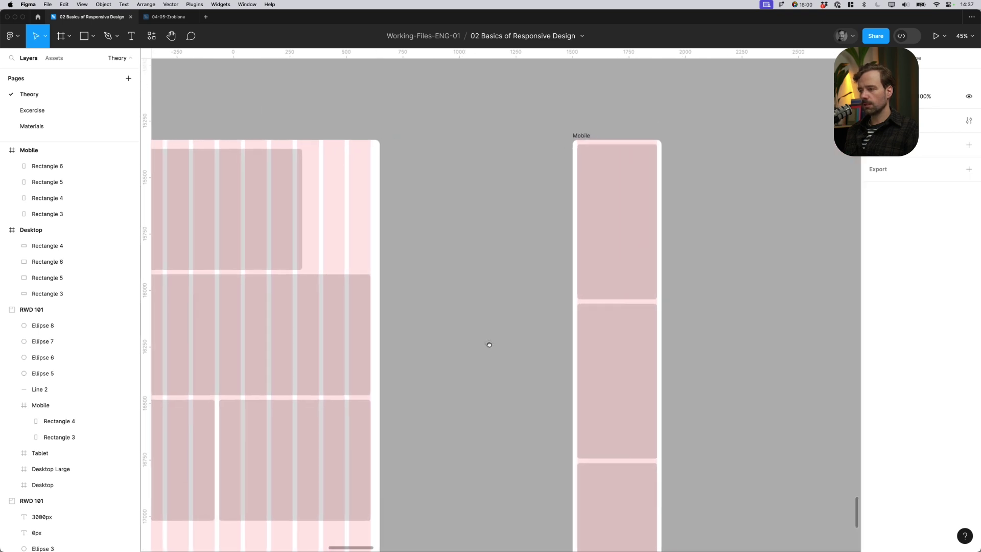
Inspect the Mobile frame's single-column grid settings, then select Rectangle 6.
click(574, 137)
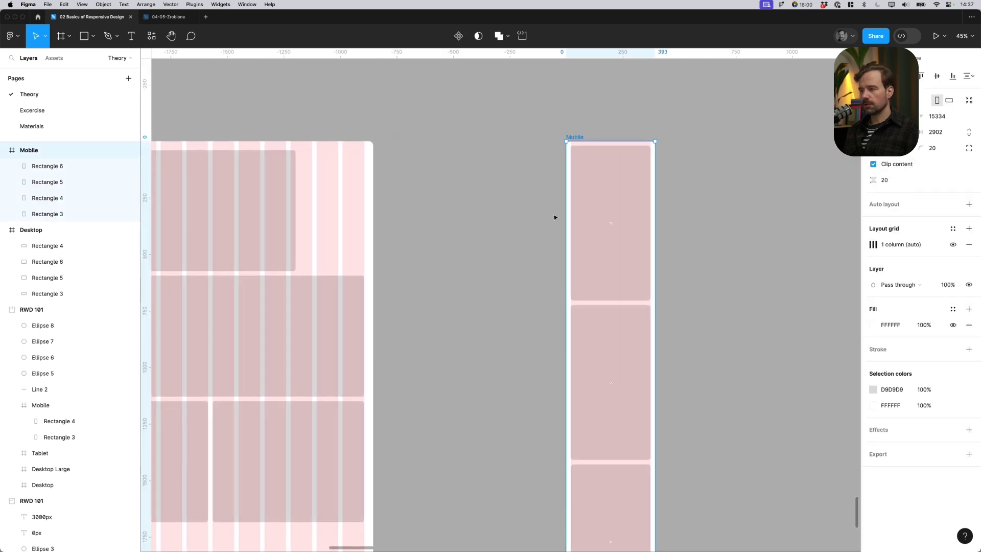
click(873, 244)
click(702, 315)
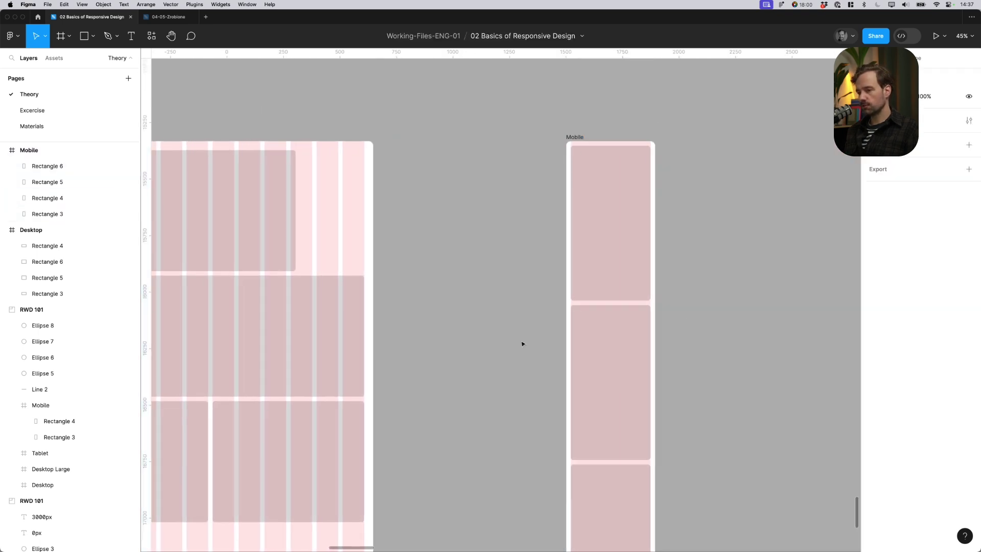
scroll(495, 338, left, 3)
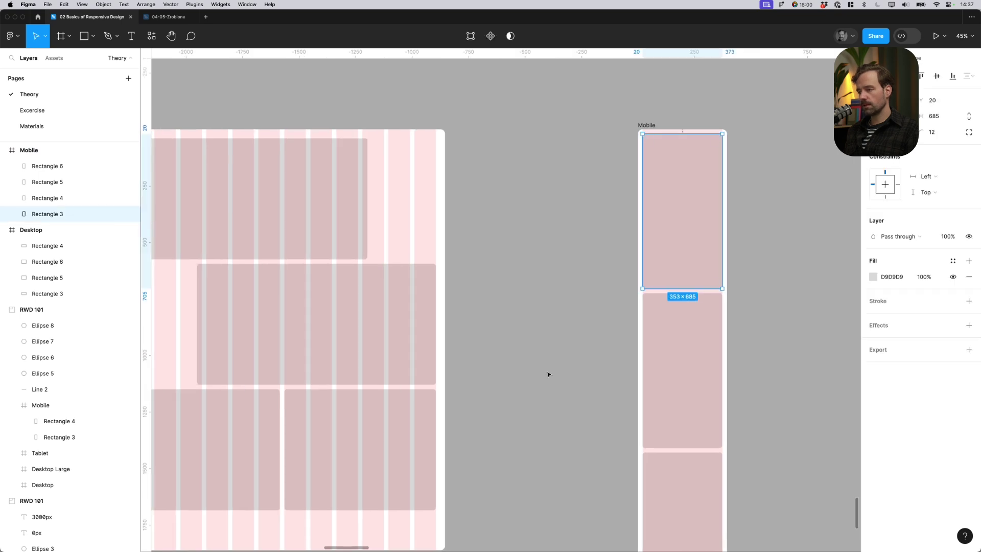
scroll(559, 419, right, 3)
key(shift+Tab)
key(shift+Tab)
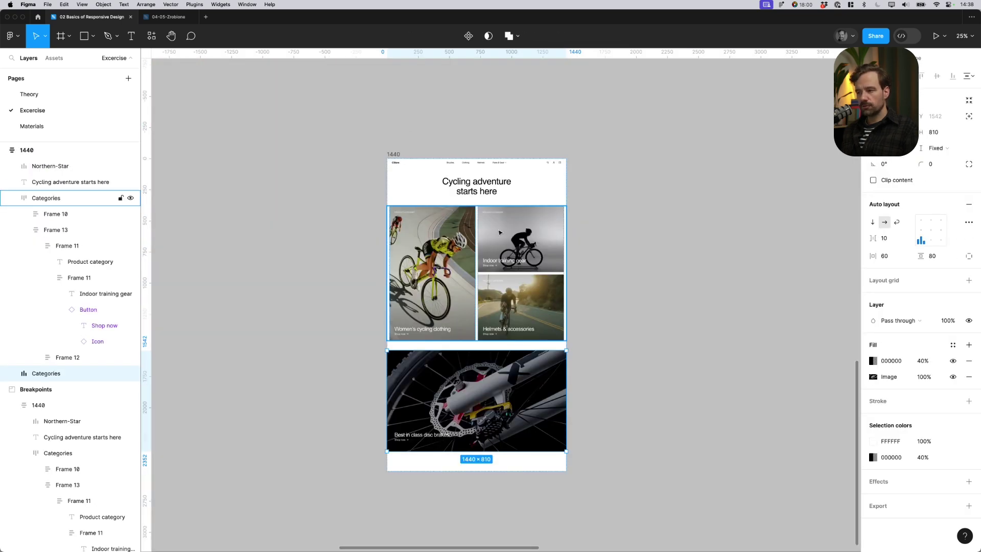
Ungroup Frame 13, stack the Categories cards vertically, and narrow Categories to 479 wide.
double_click(500, 232)
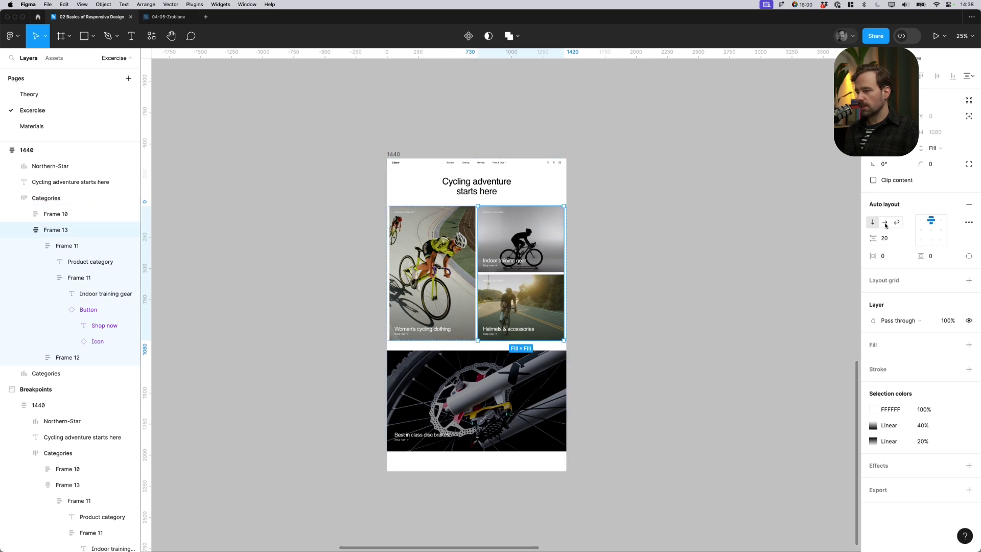
key(super+shift+g)
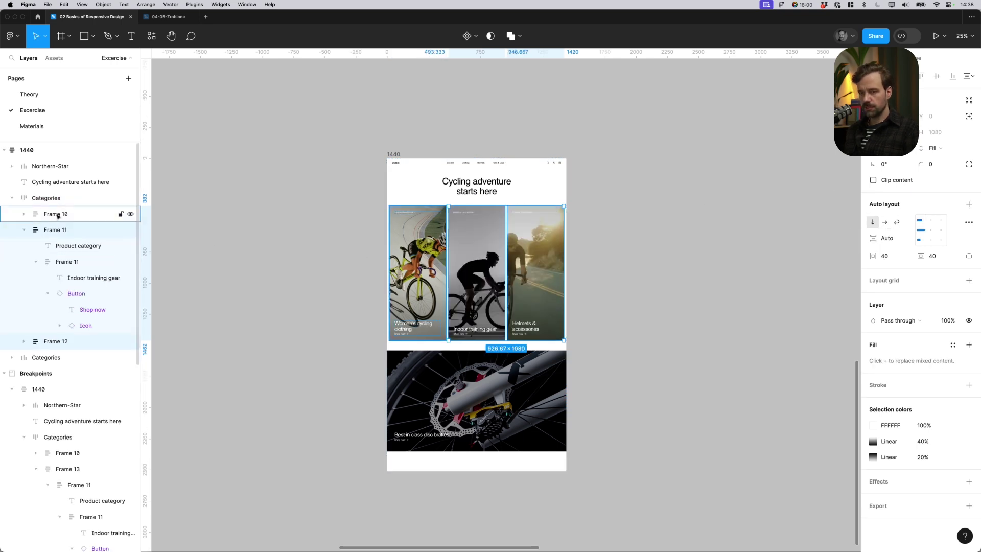
key(Escape)
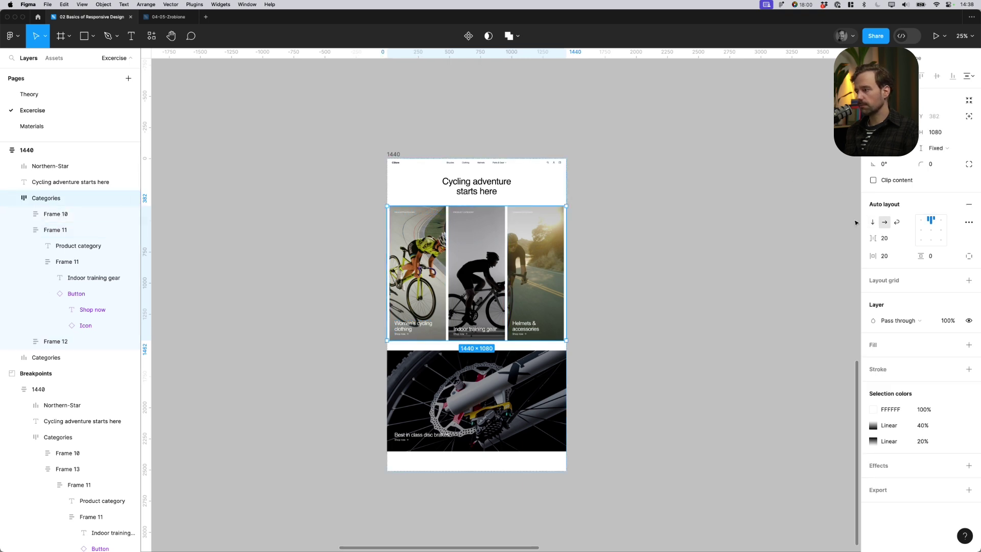
click(872, 223)
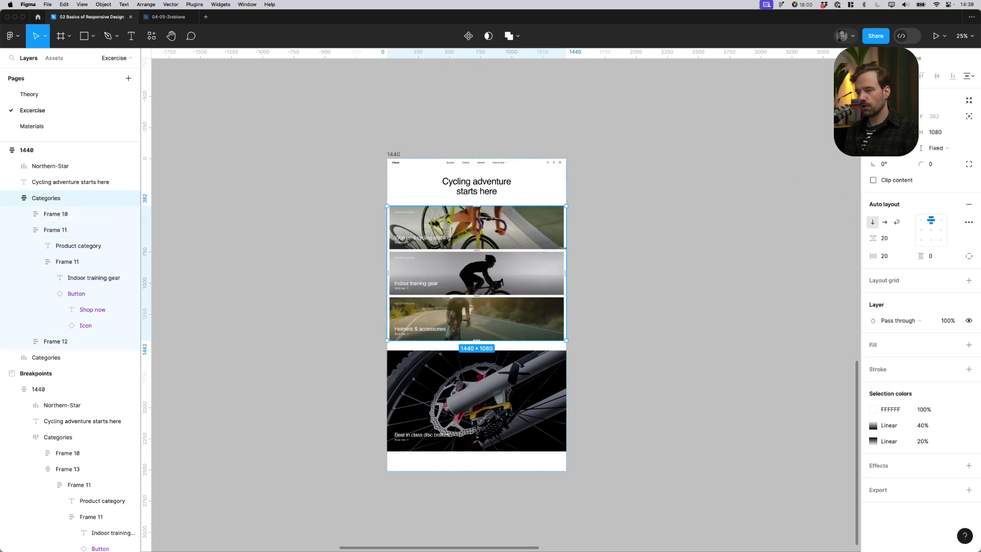
drag(569, 235, 512, 235)
drag(443, 235, 447, 235)
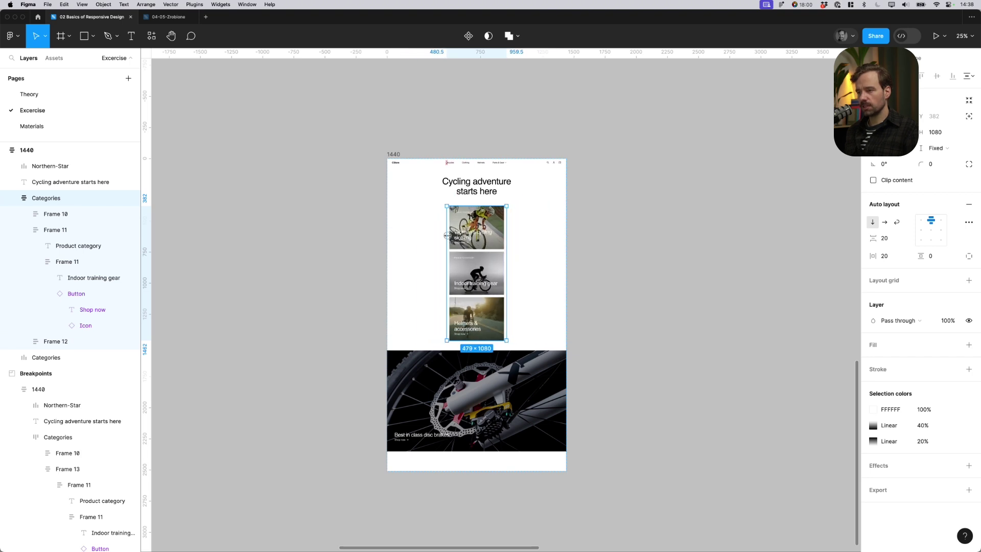
Narrow the disc-brake banner to 444 wide and make it shorter.
click(476, 186)
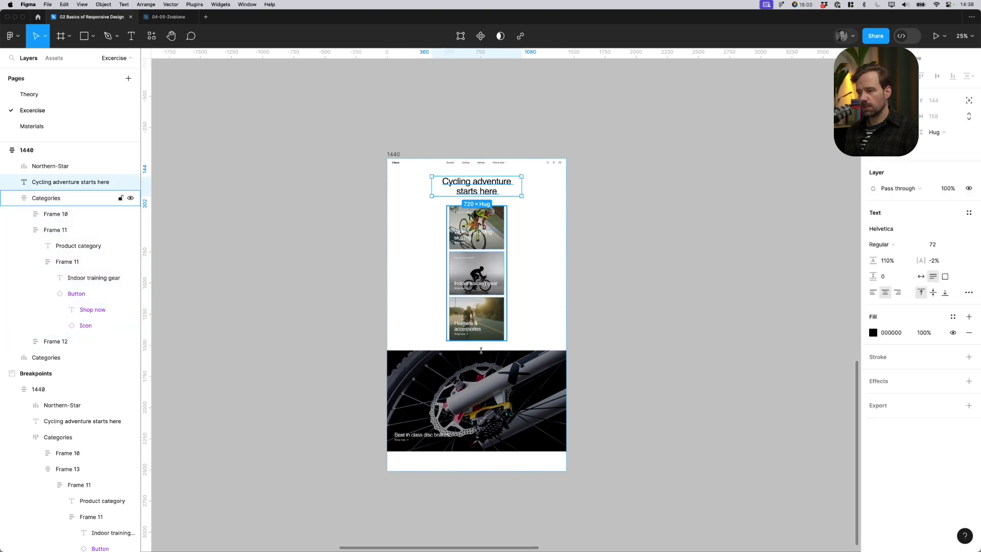
click(526, 388)
drag(566, 376, 505, 376)
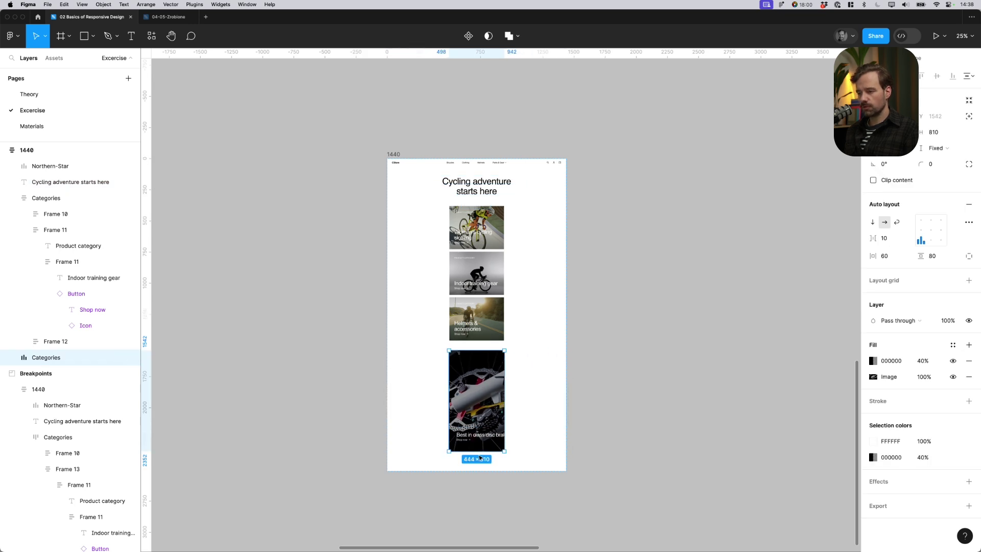
drag(480, 457, 488, 405)
Try hug width on Frame 11, undo it, then narrow the 1440 frame from the left.
click(493, 391)
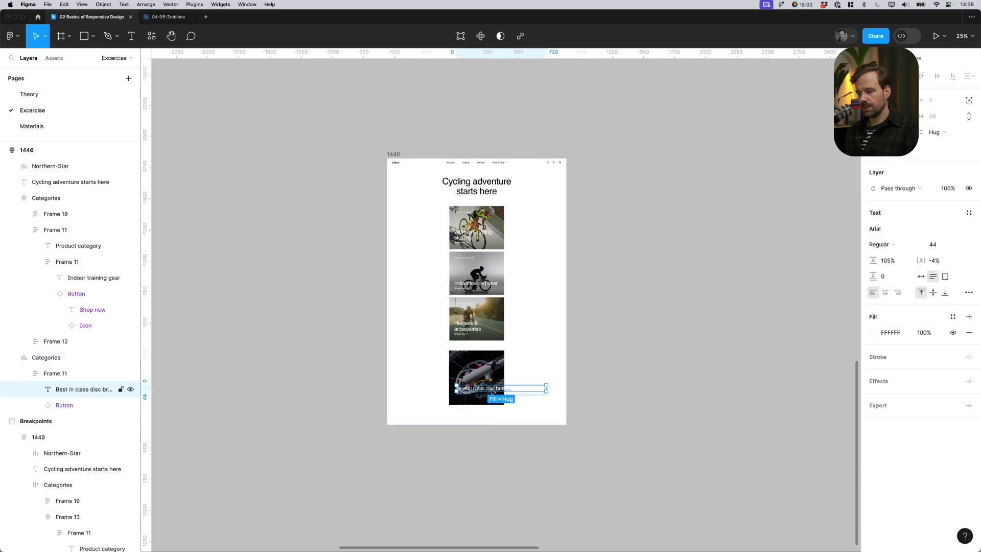
key(Escape)
click(889, 148)
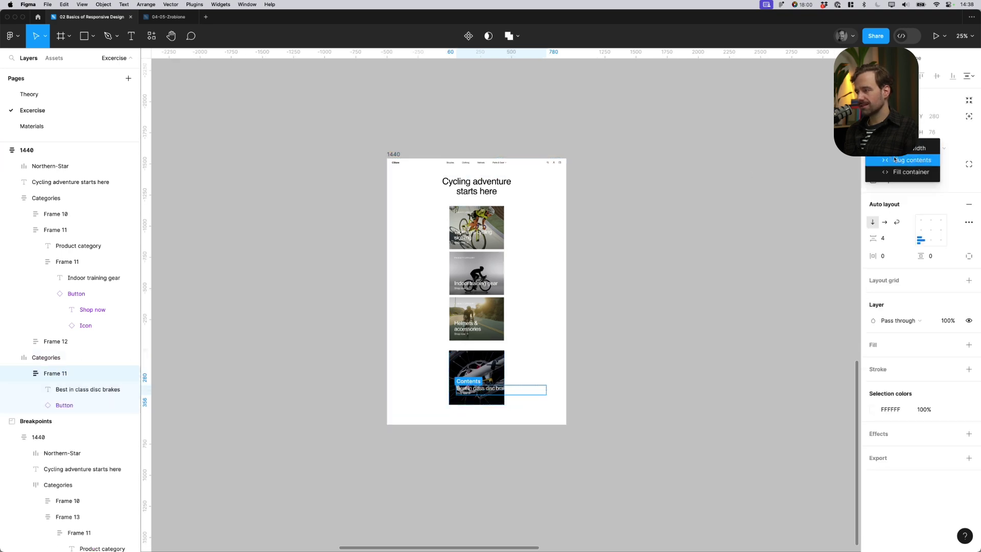
click(890, 163)
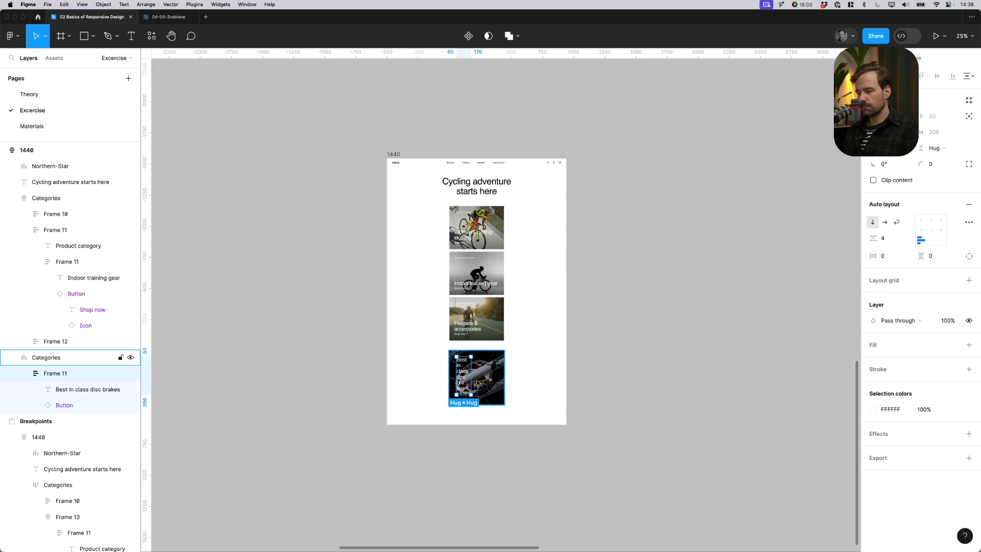
key(ctrl+z)
key(Escape)
key(Escape)
drag(386, 221, 453, 222)
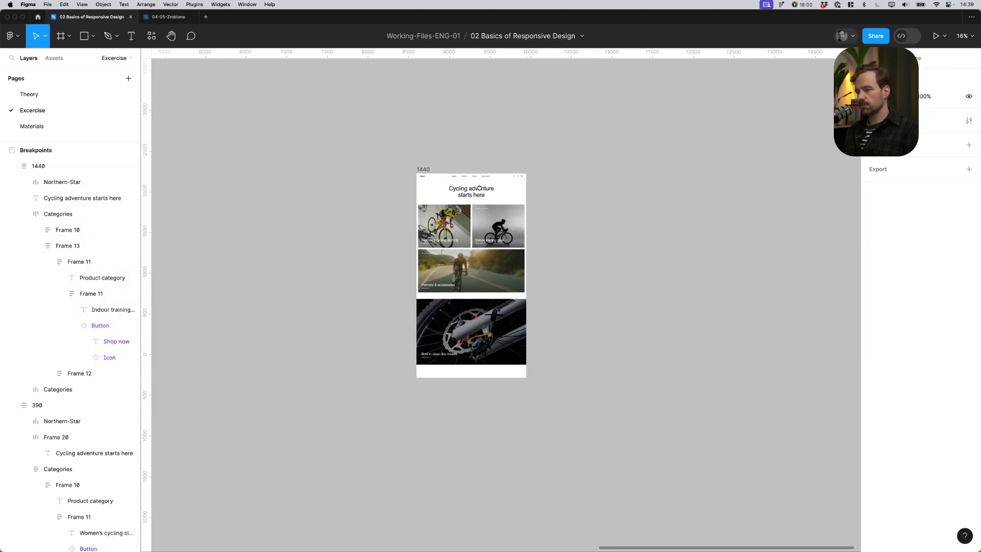
Widen and narrow the Breakpoints 1440 frame to watch the category cards reflow.
drag(387, 150, 558, 341)
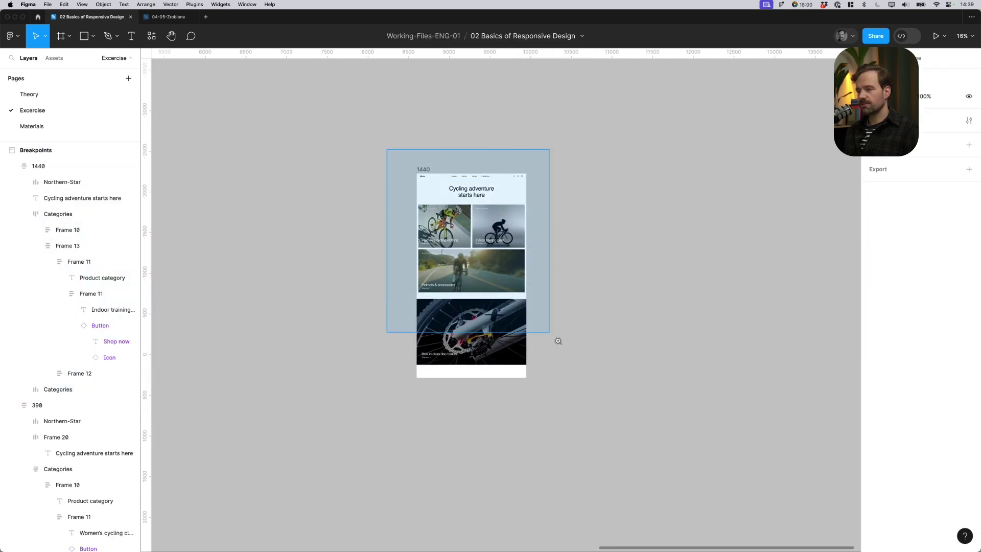
click(353, 85)
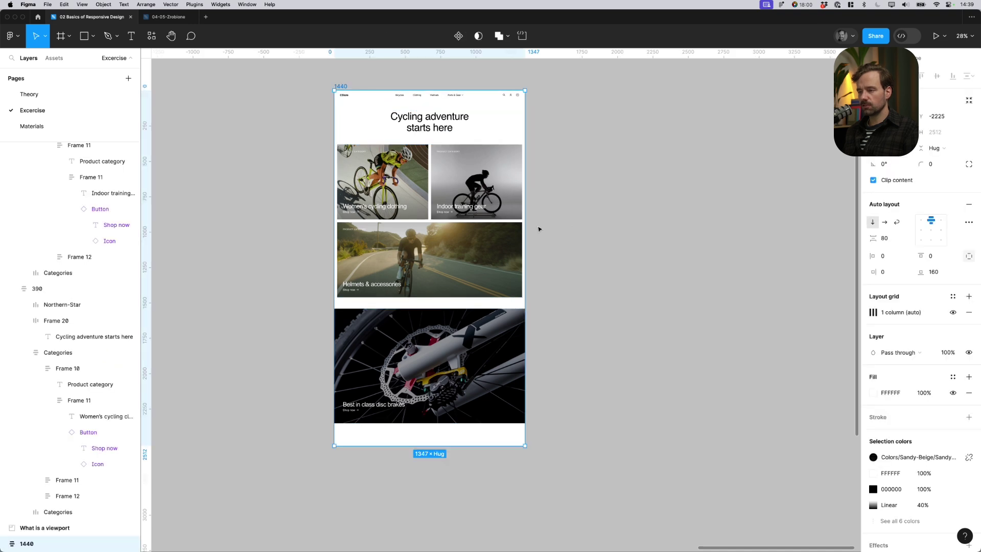
drag(526, 242, 586, 261)
super+click(535, 189)
key(shift+Tab)
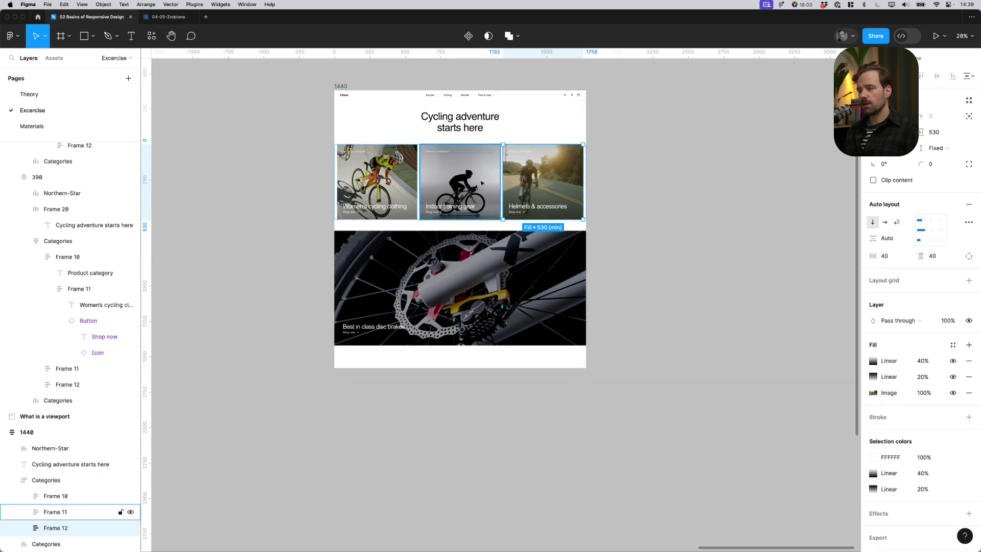
key(shift+Tab)
key(Tab)
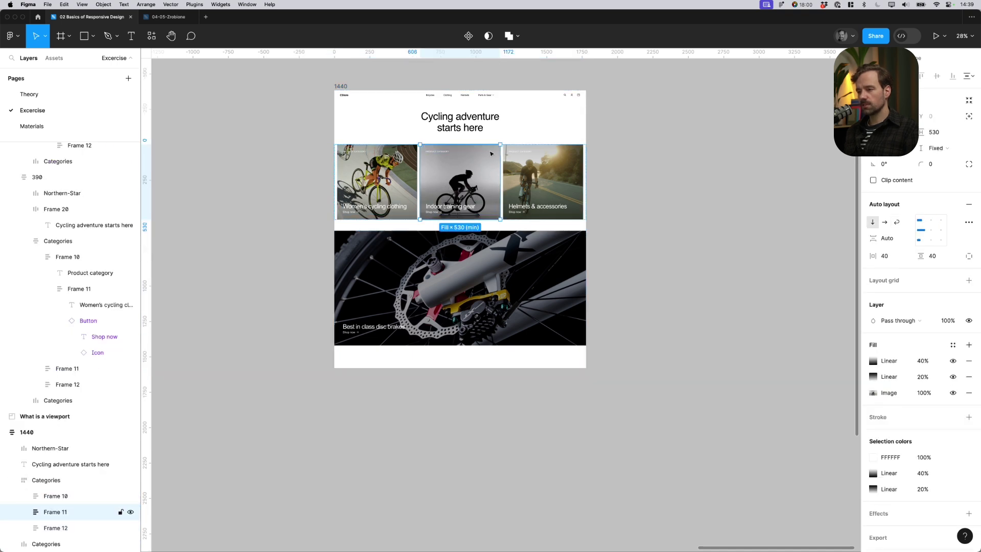
click(510, 122)
drag(580, 131, 532, 199)
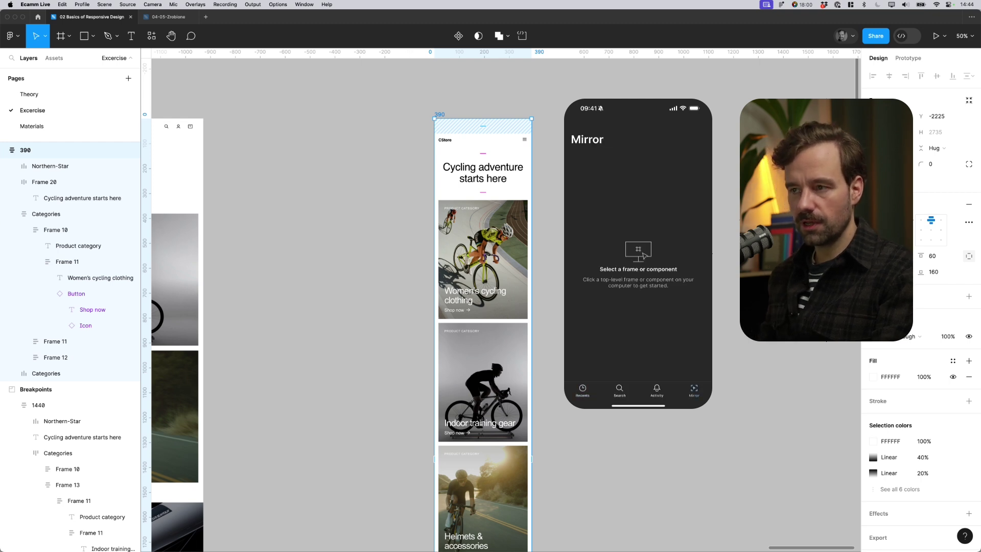
Select the 390 mobile frame so the phone app can mirror it.
click(415, 121)
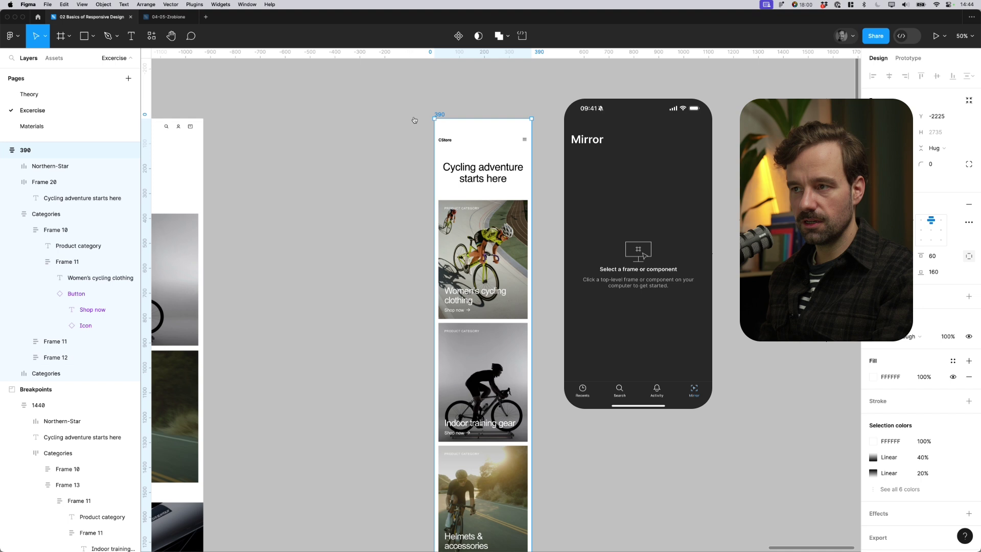
click(440, 115)
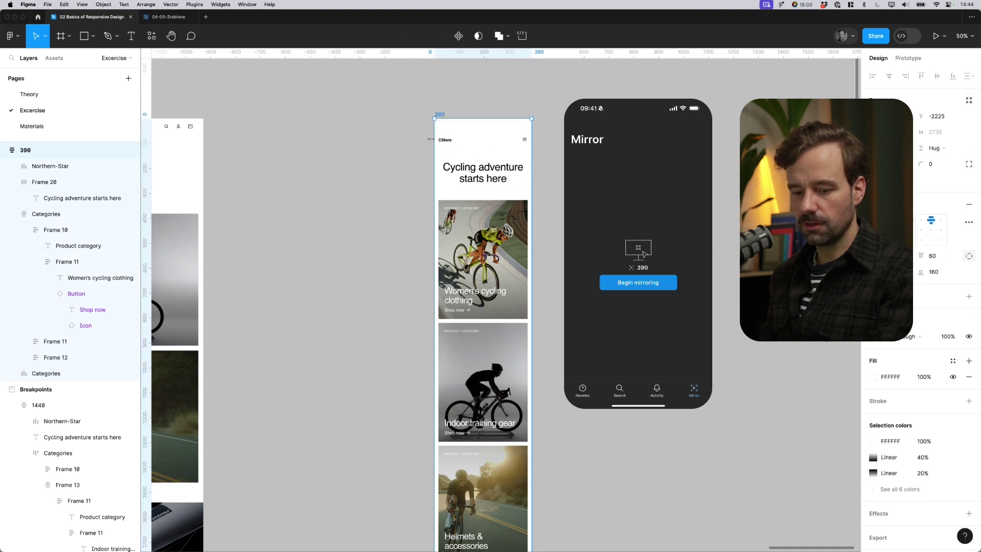